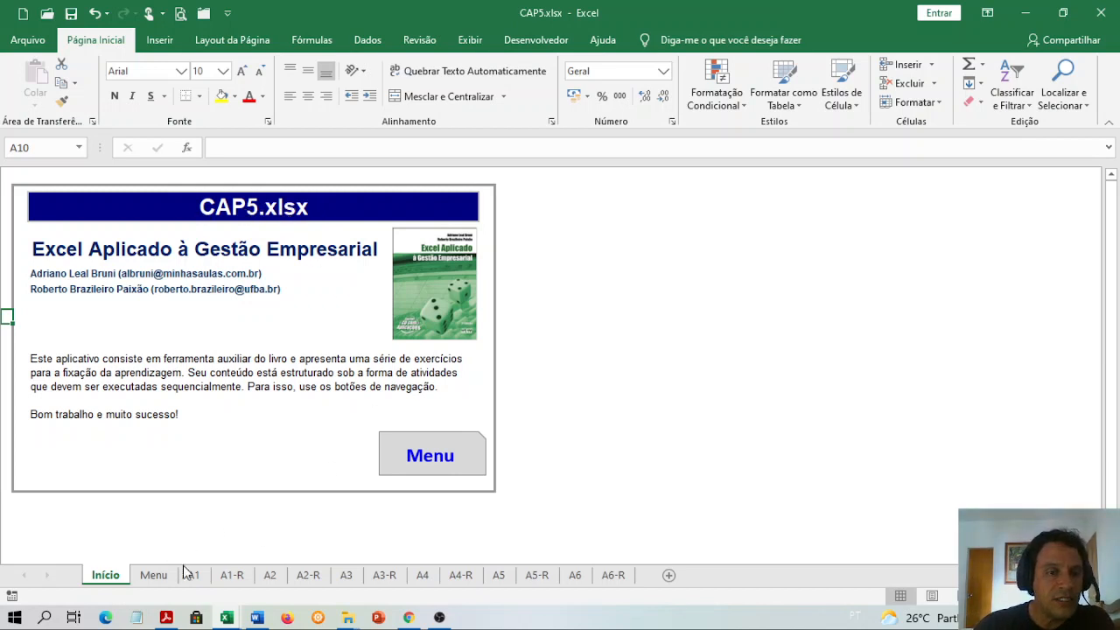
Step: On sheet A4, insert a markers-only scatter chart from the Risco and Retorno columns, C9:D15
left_click(424, 581)
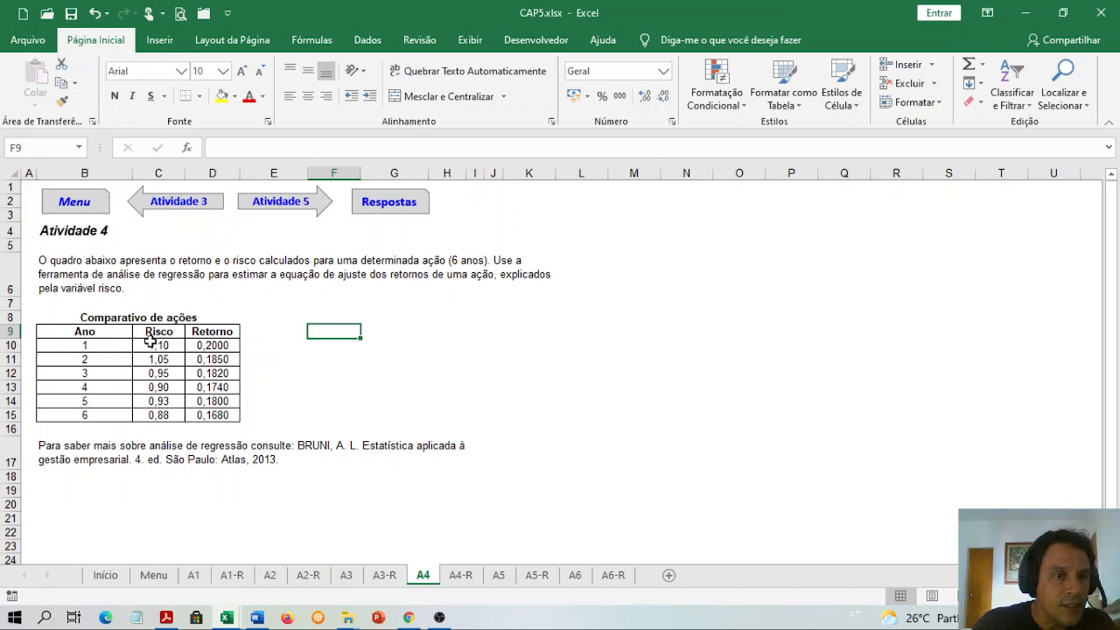
left_click_drag(159, 333, 201, 415)
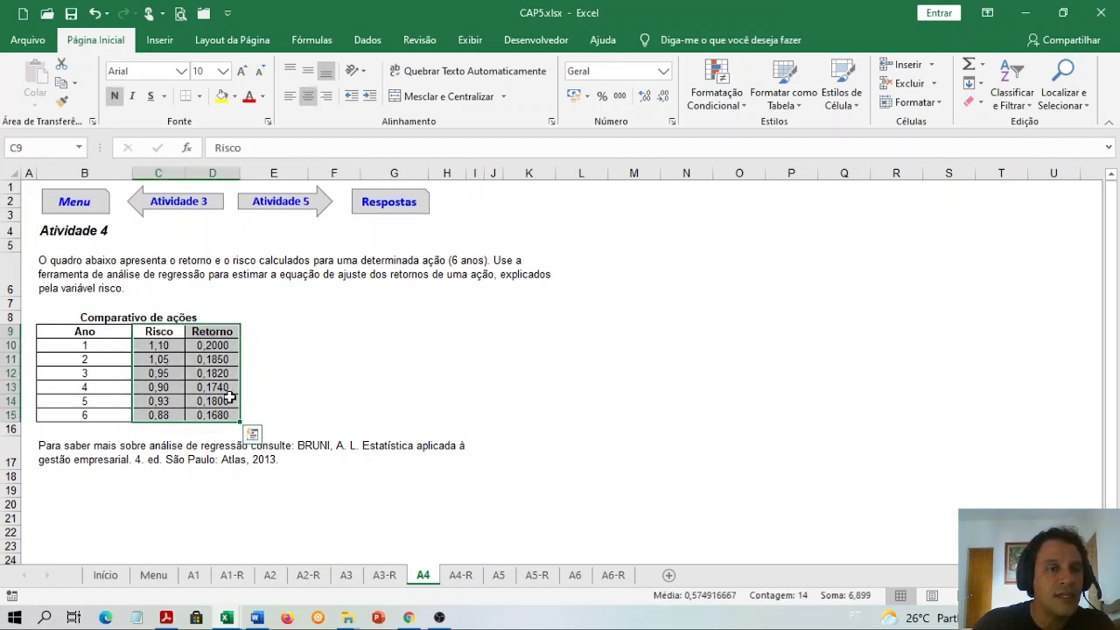
left_click(160, 42)
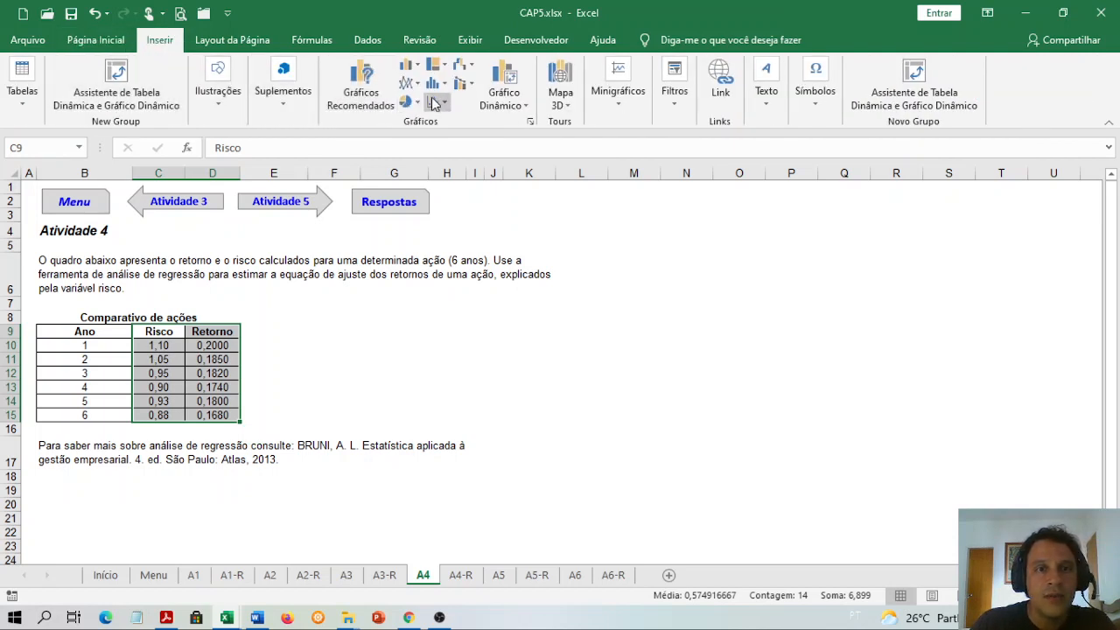
left_click(437, 102)
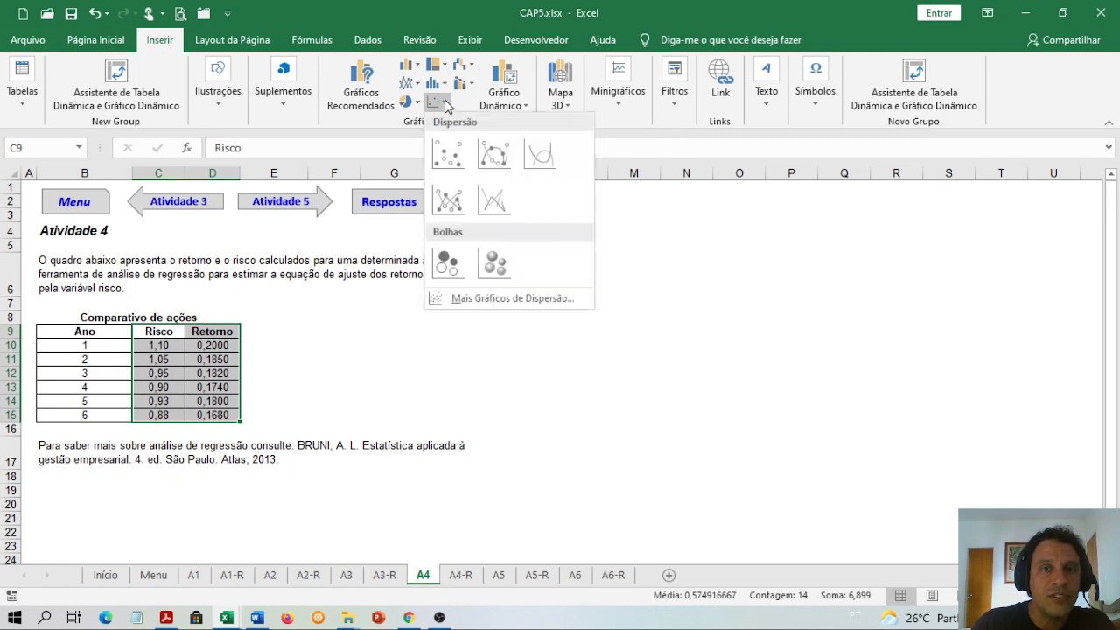
left_click(447, 155)
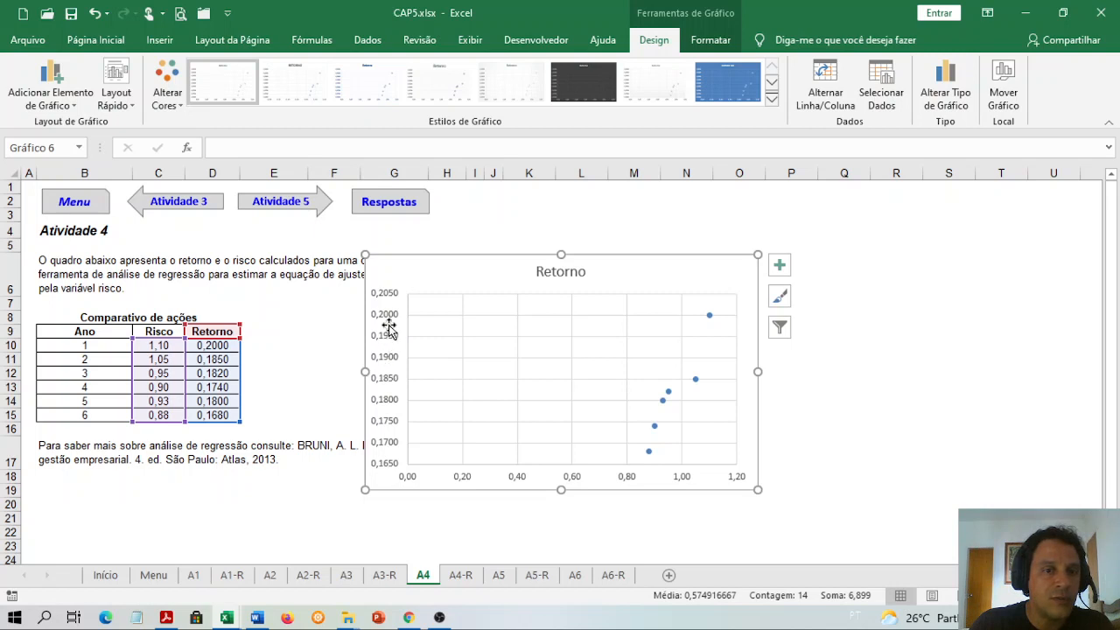
Step: Change the scatter chart's title to "Risco X Retorno"
left_click(545, 271)
left_click(539, 272)
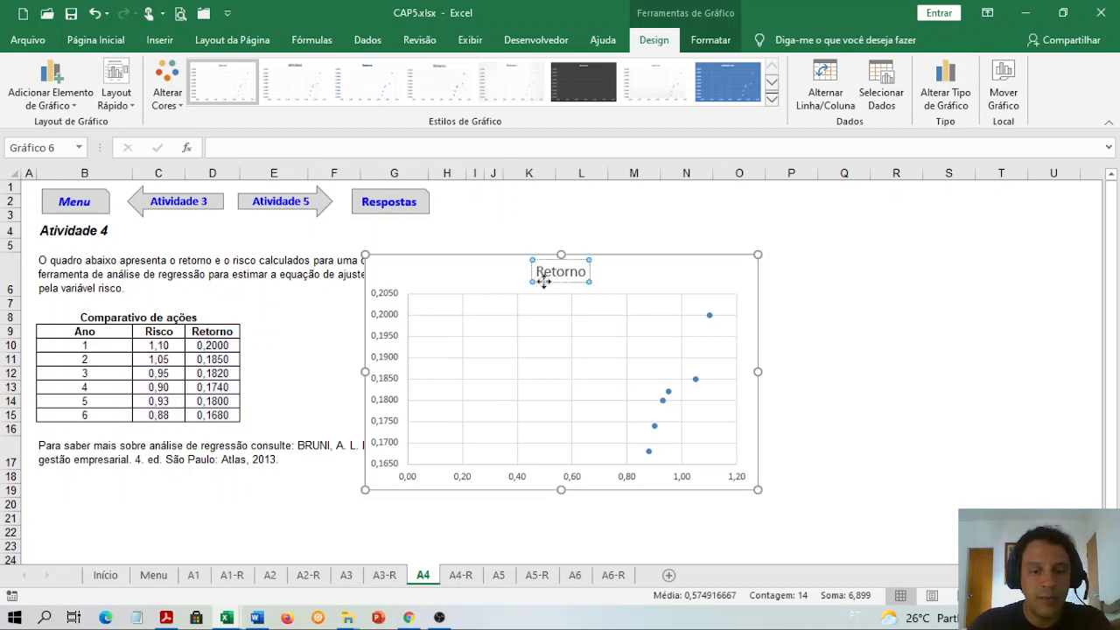
type("Risco X")
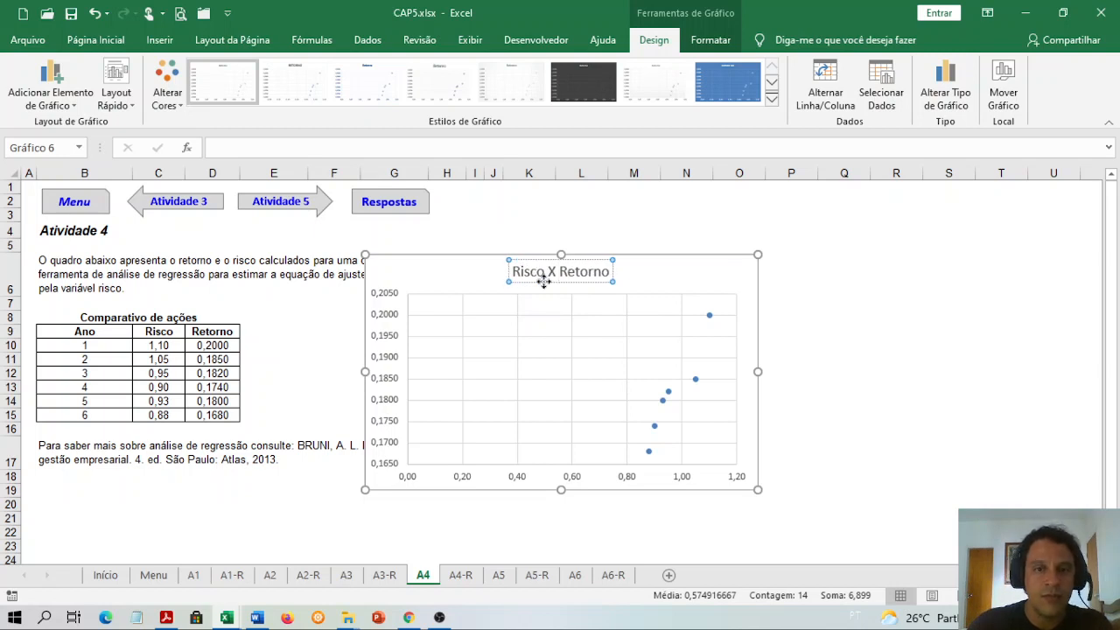
left_click(670, 270)
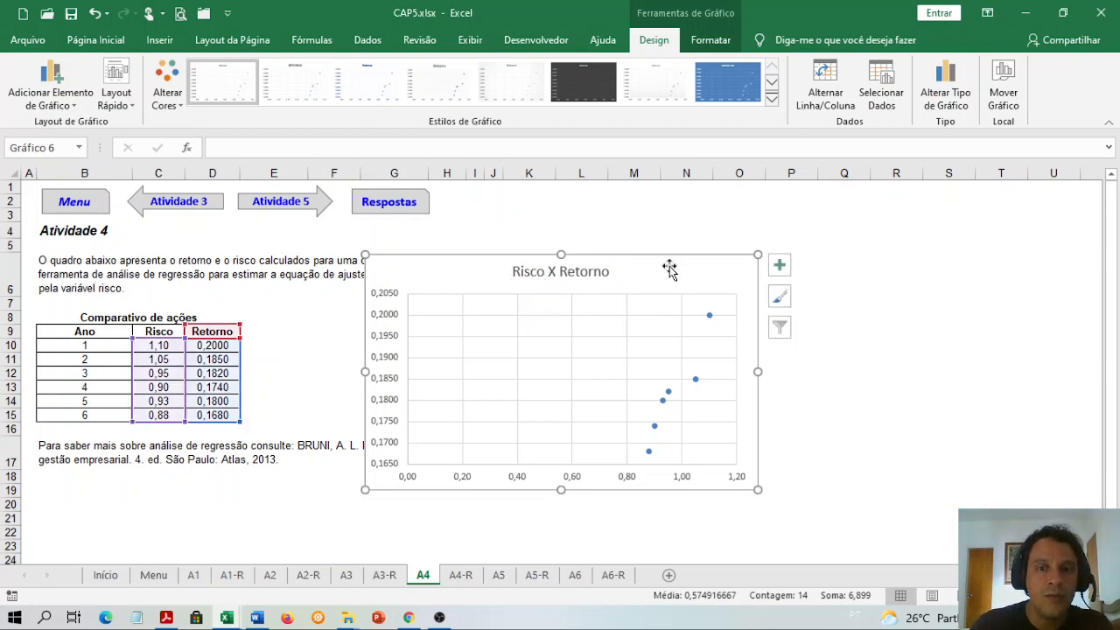
Step: Add axis titles to the chart and name the horizontal axis "Risco"
left_click(780, 265)
left_click(820, 302)
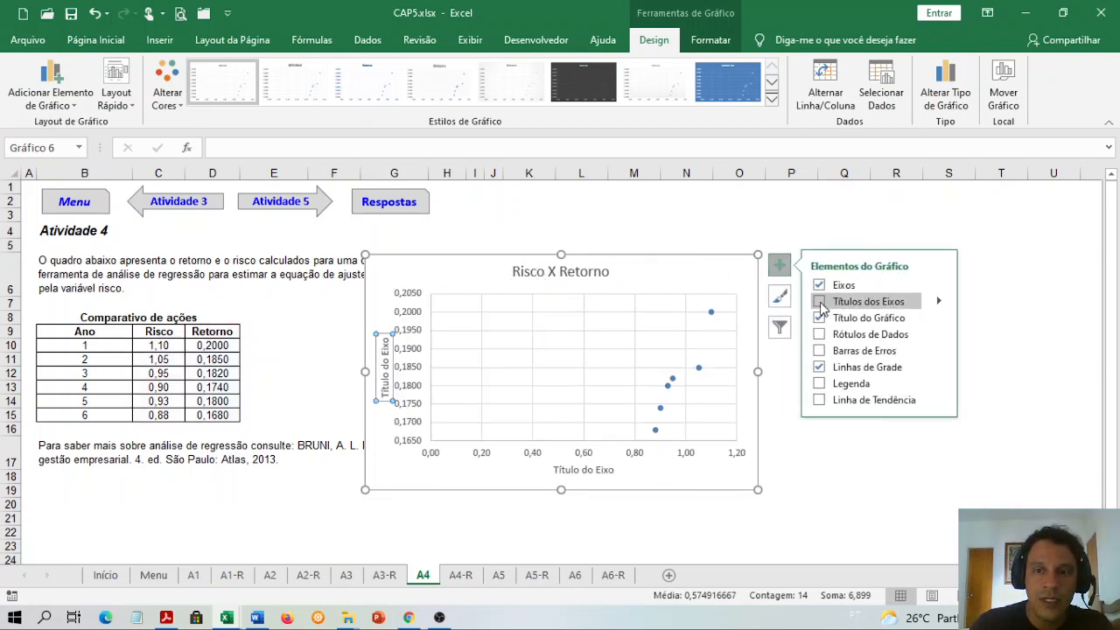
left_click(570, 470)
double_click(568, 472)
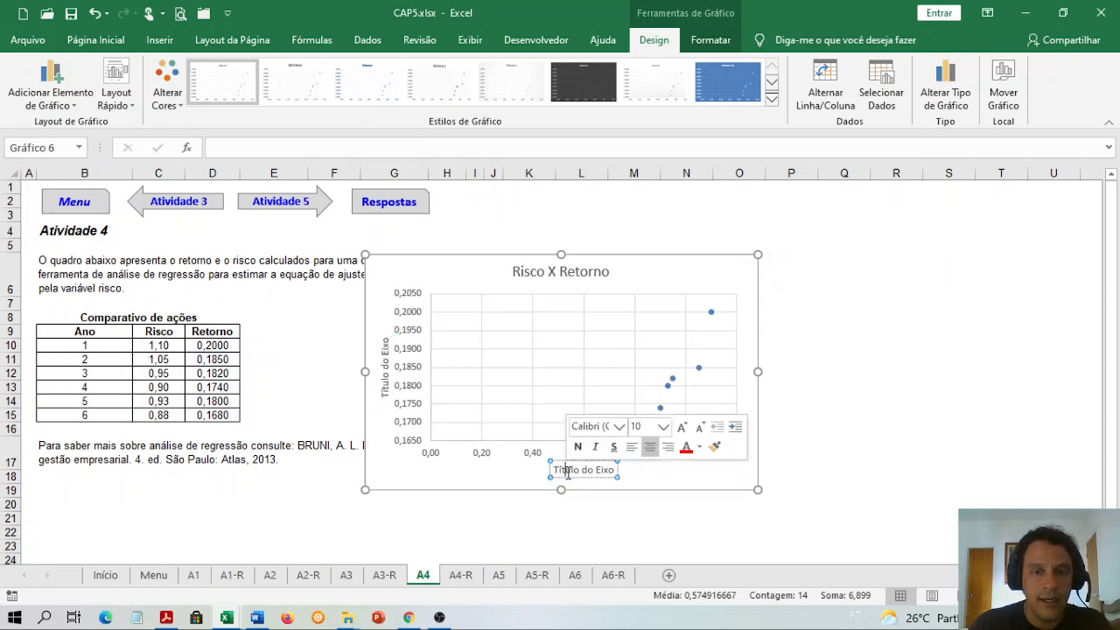
triple_click(568, 473)
type("Risco")
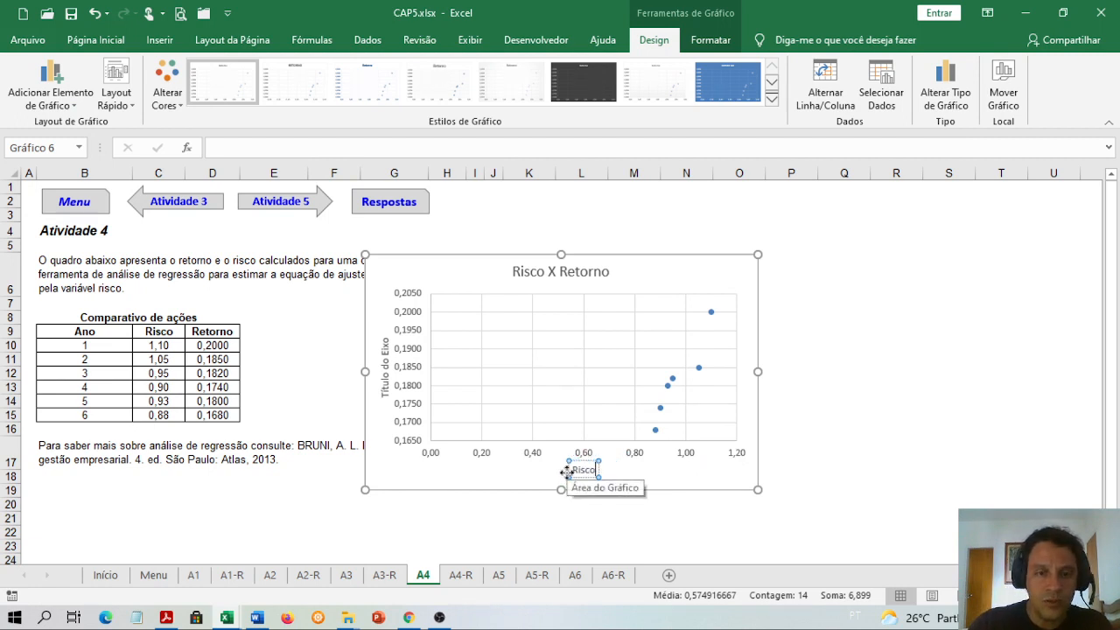
Step: Name the chart's vertical axis "Retorno"
left_click(390, 368)
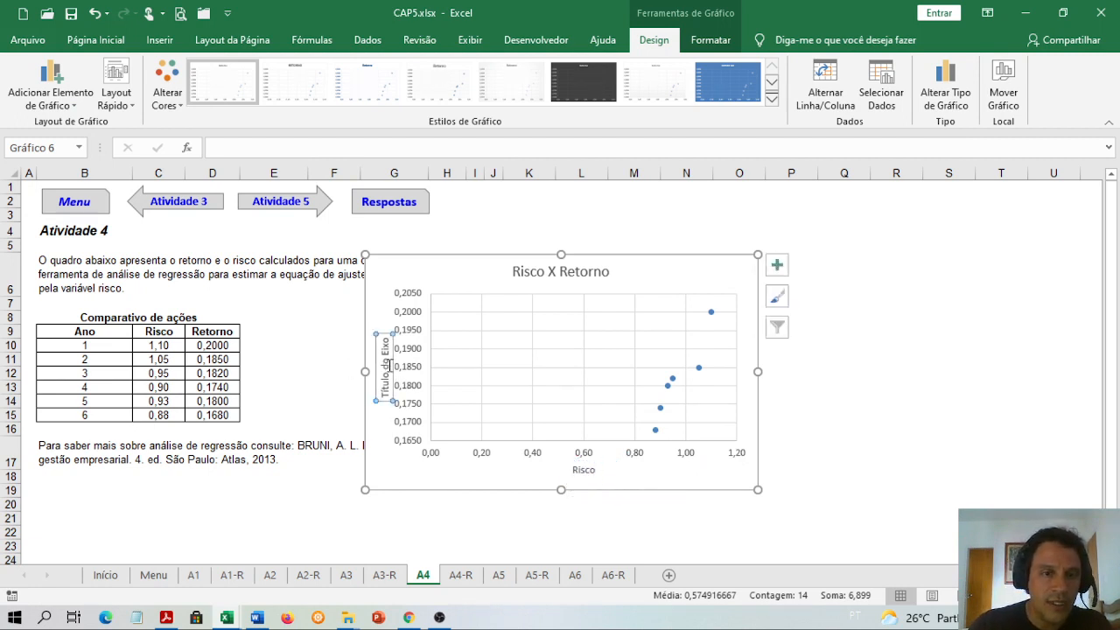
left_click(391, 375)
double_click(390, 377)
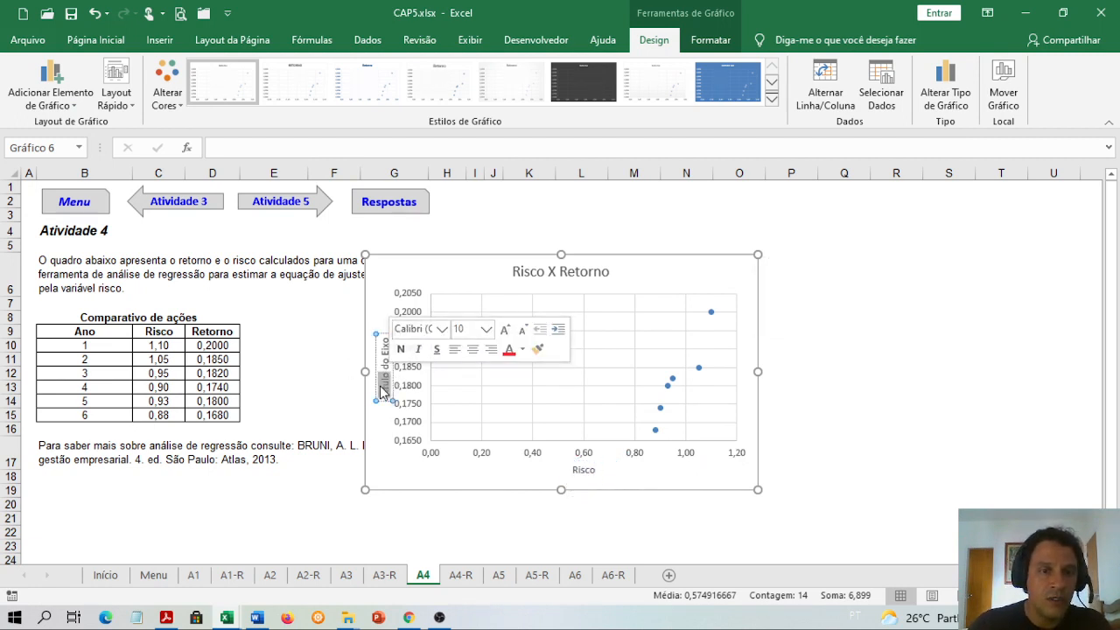
left_click(385, 390)
triple_click(385, 390)
type("Retorno")
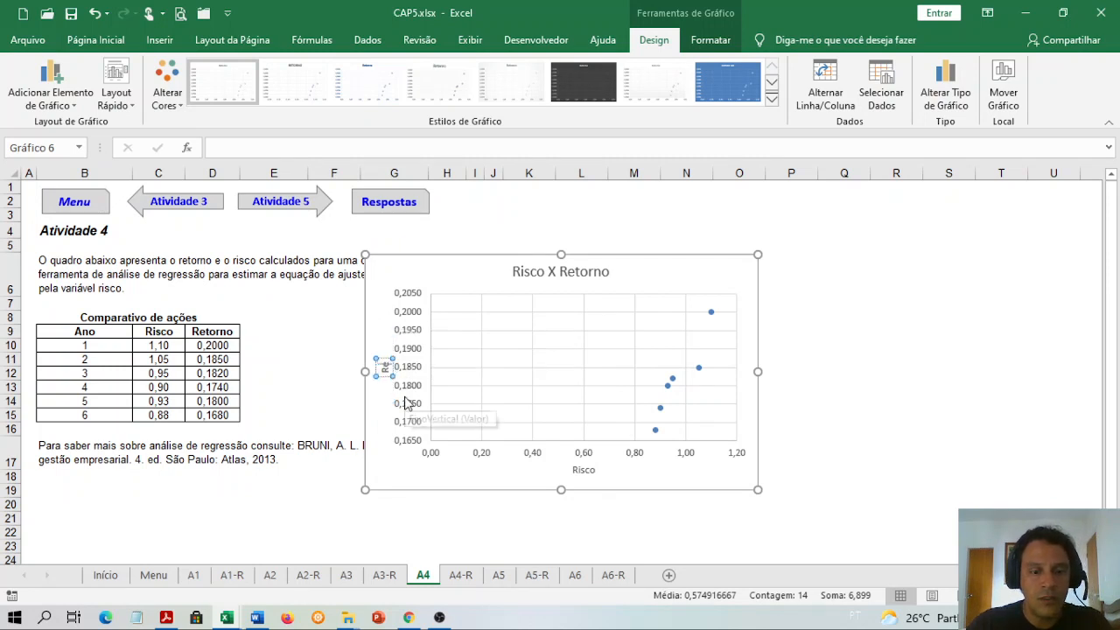
left_click(447, 265)
Step: Set the horizontal Risco axis limits to a minimum of 0,8 and a maximum of 1,15
left_click(635, 456)
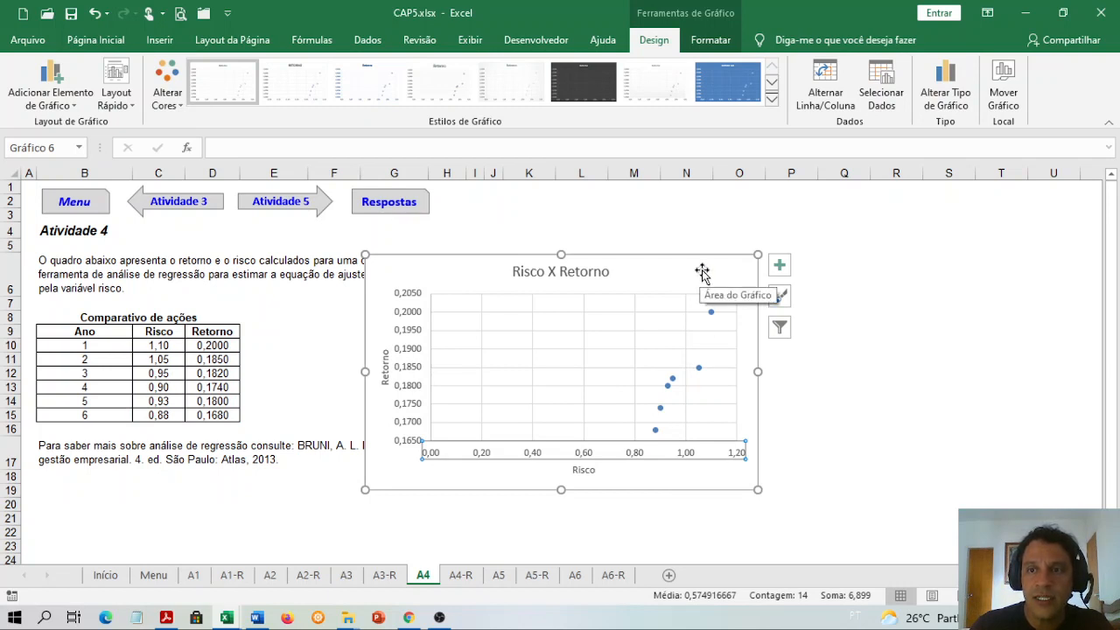
double_click(686, 456)
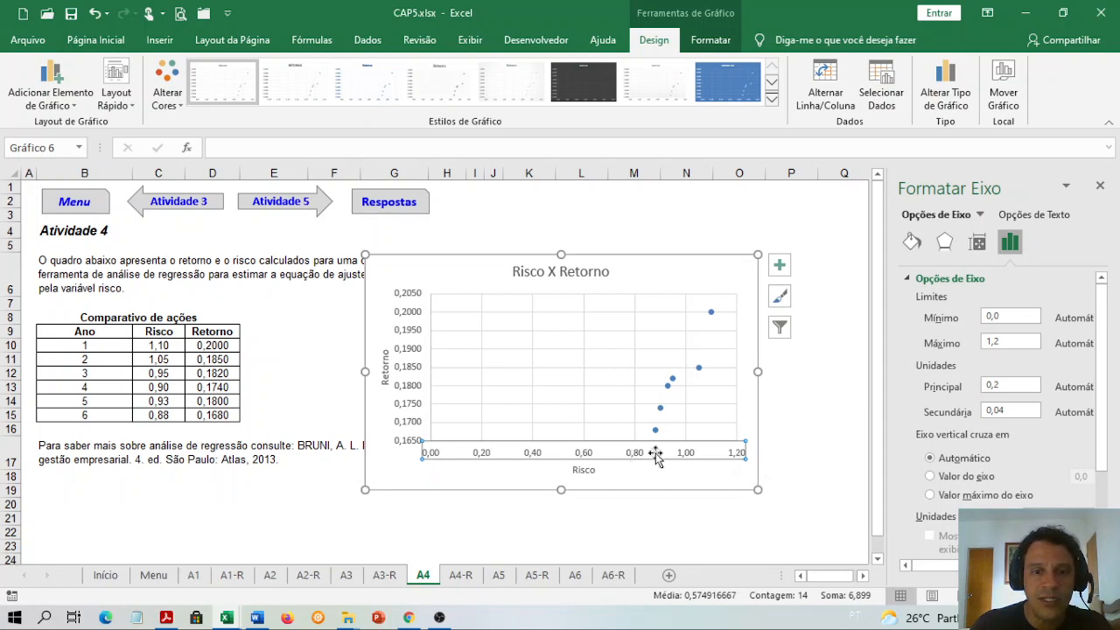
left_click(1014, 316)
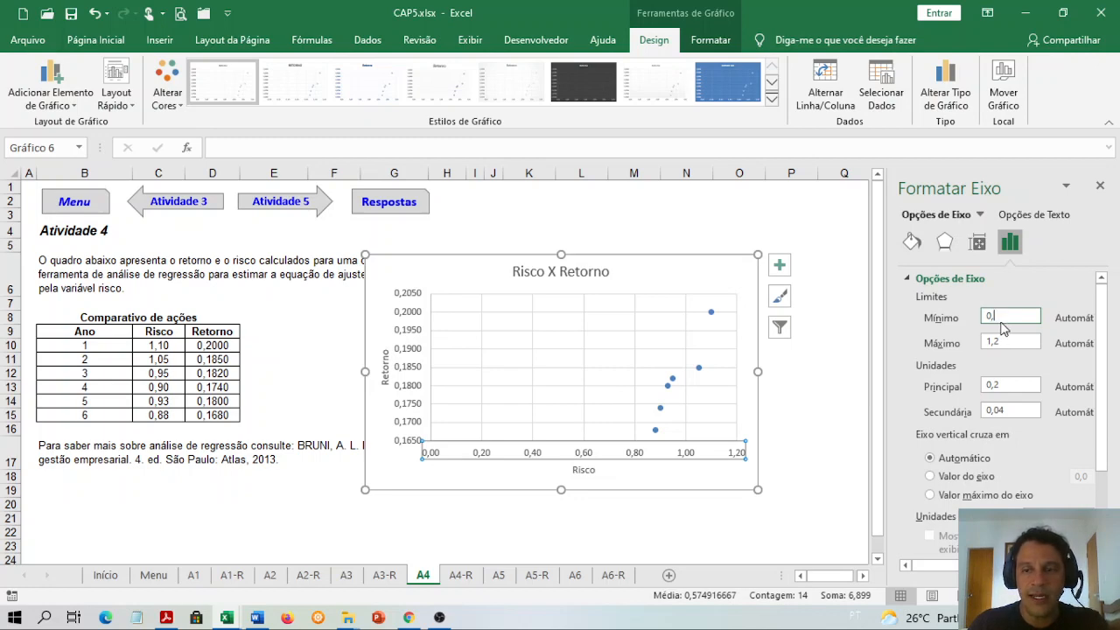
left_click(1011, 343)
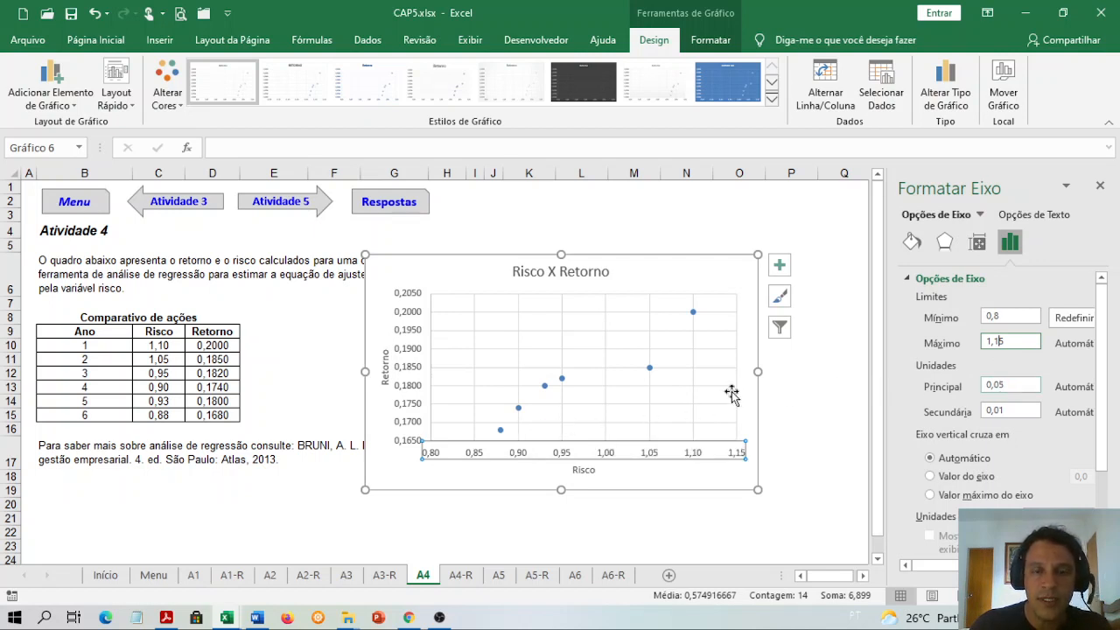
left_click(709, 271)
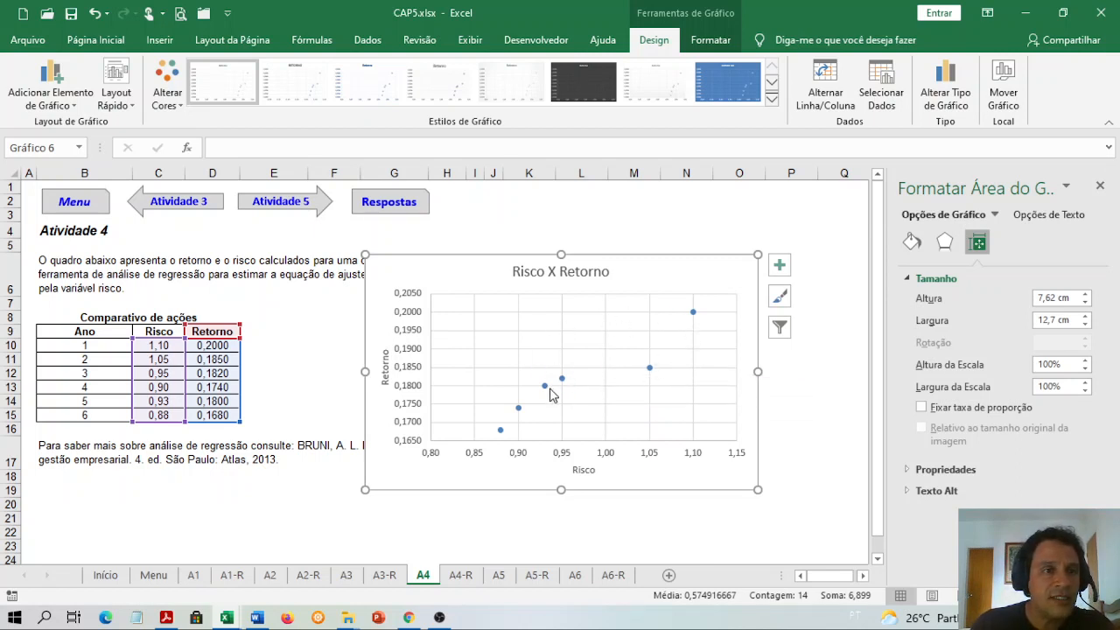
Step: Add a linear trendline to the Retorno data series, displaying its equation and R-squared value on the chart
mouse_move(550, 394)
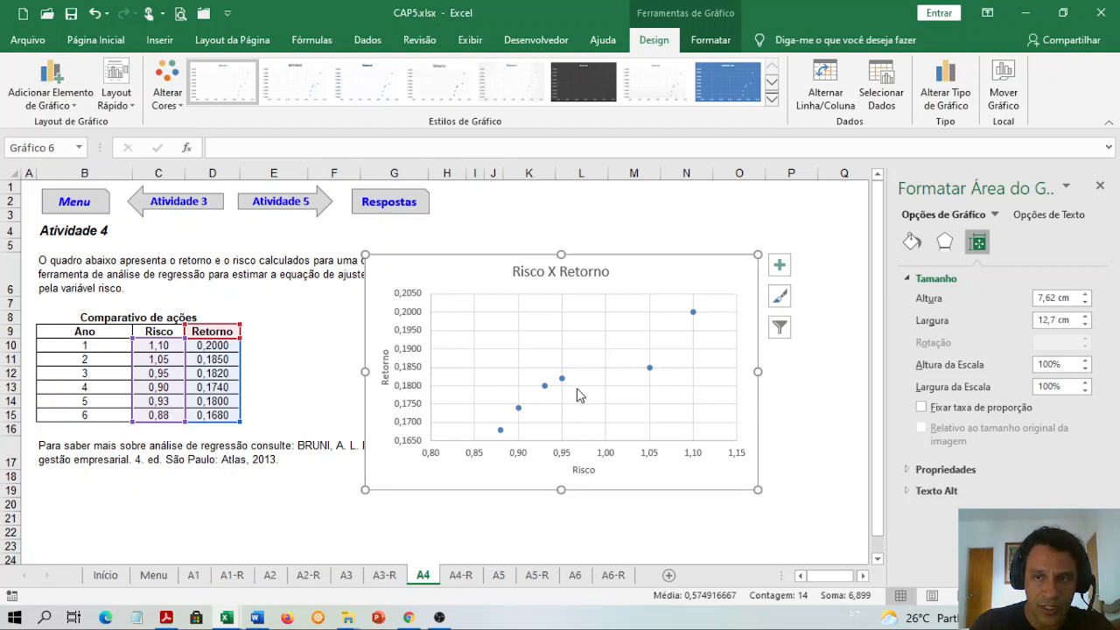
left_click(563, 378)
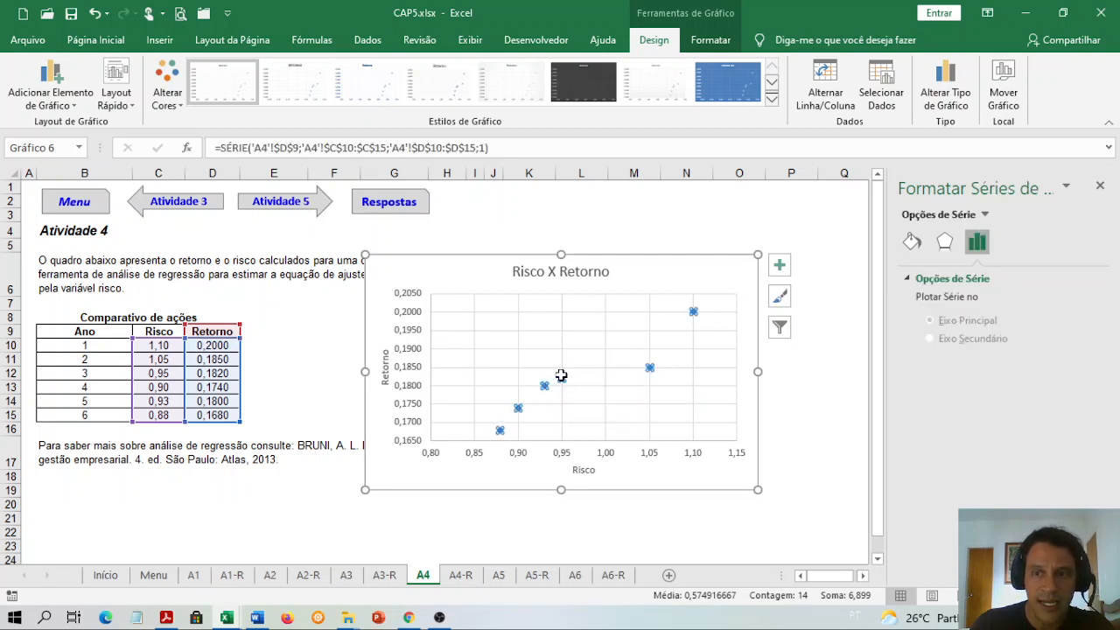
right_click(651, 366)
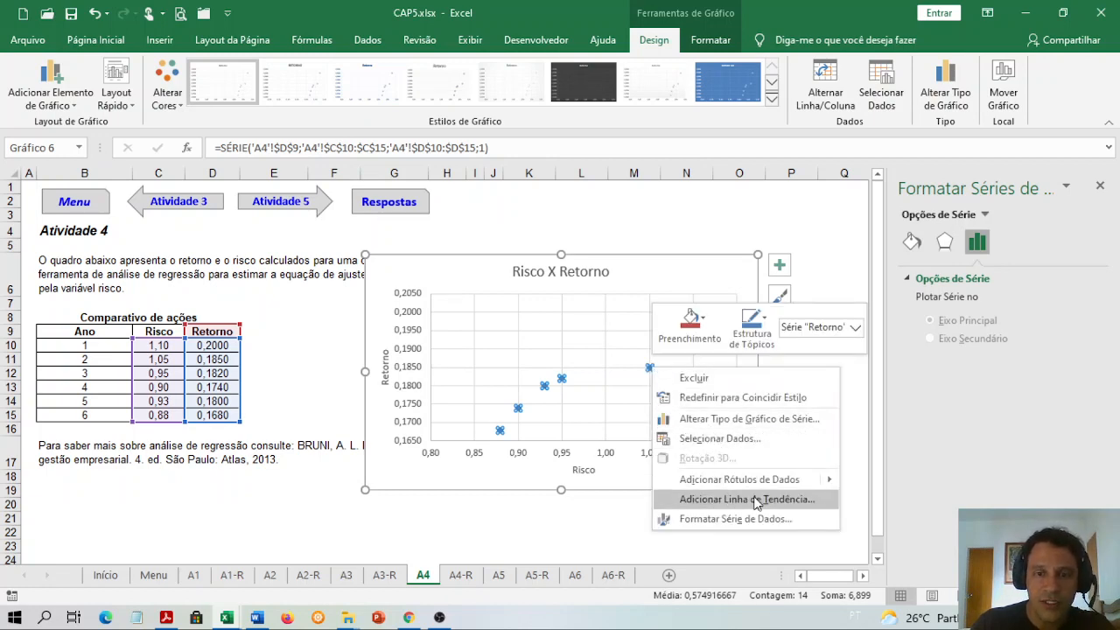
left_click(801, 501)
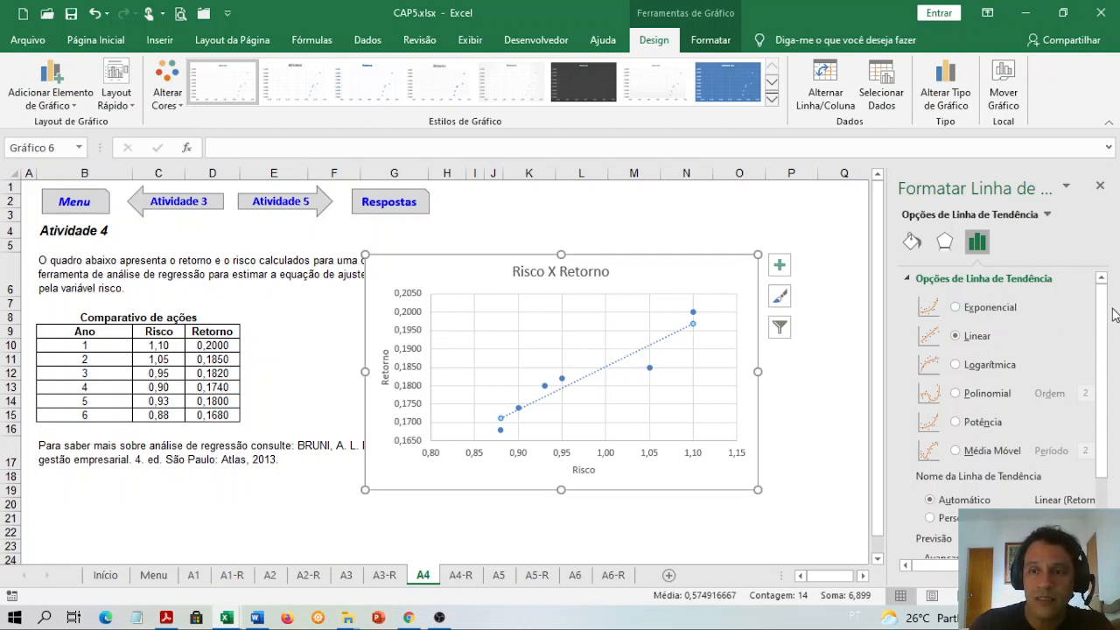
left_click_drag(1102, 303, 1092, 460)
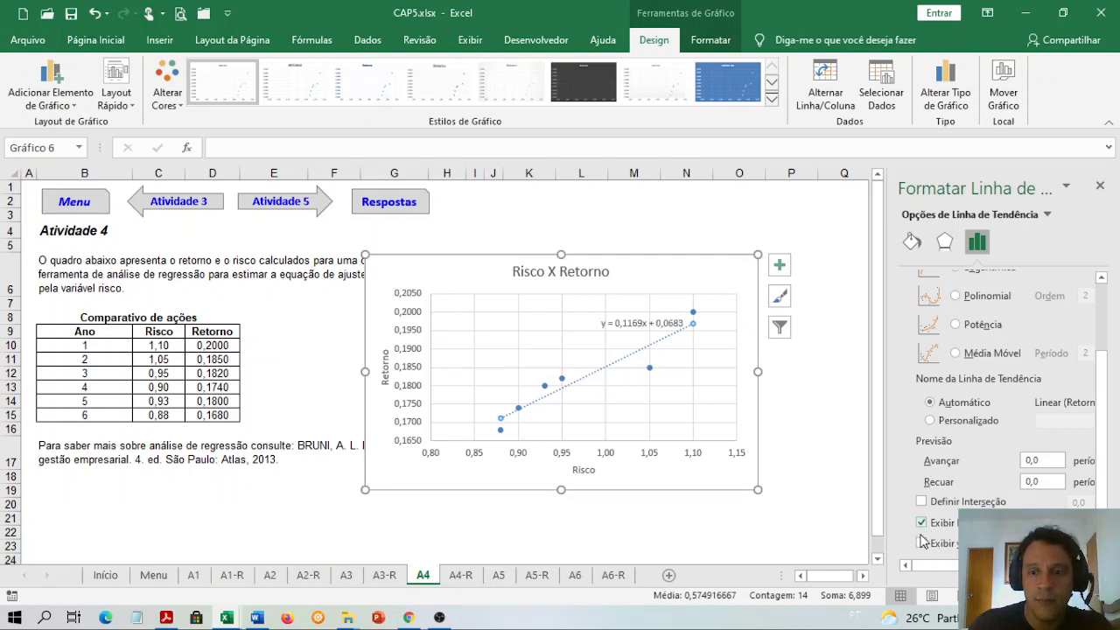
left_click(921, 544)
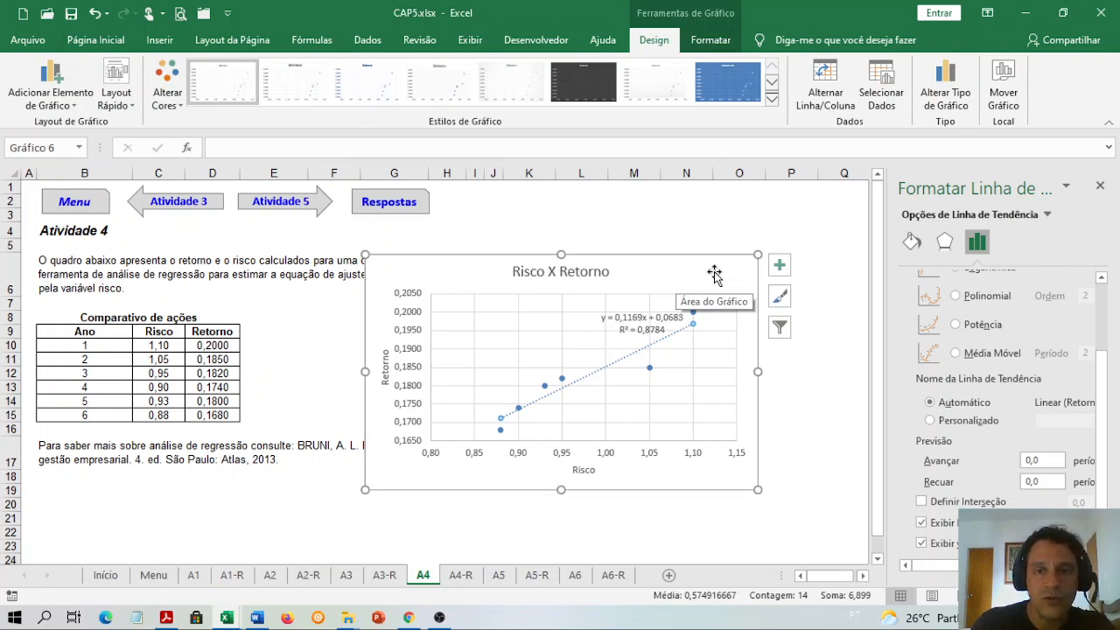
left_click(620, 227)
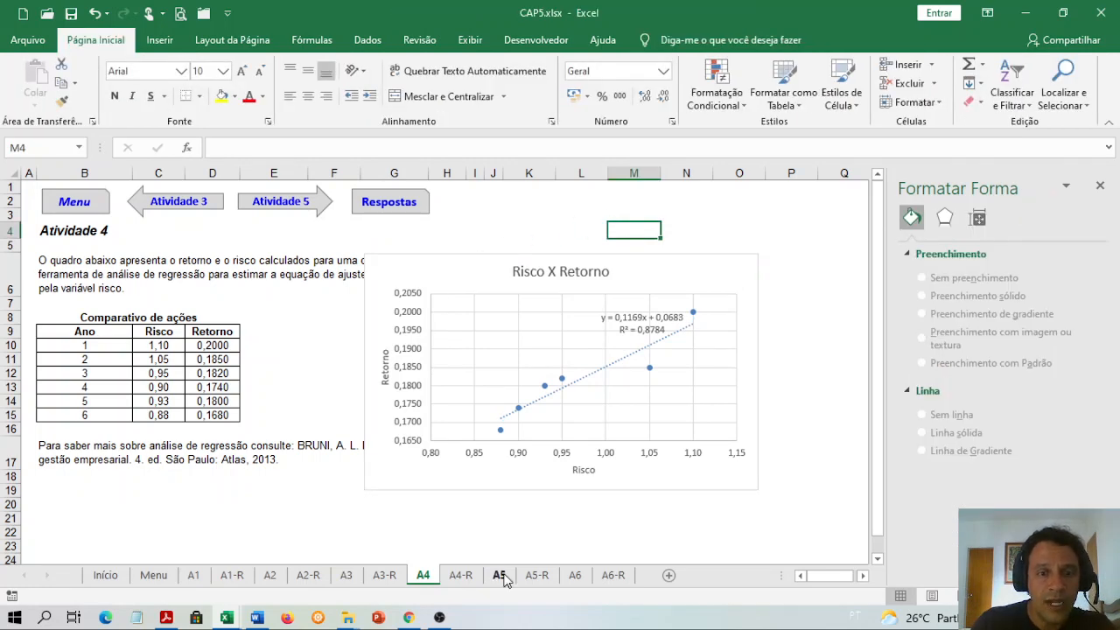
Step: On sheet A5, format the % column, D9:D13, to show one decimal place
left_click(501, 576)
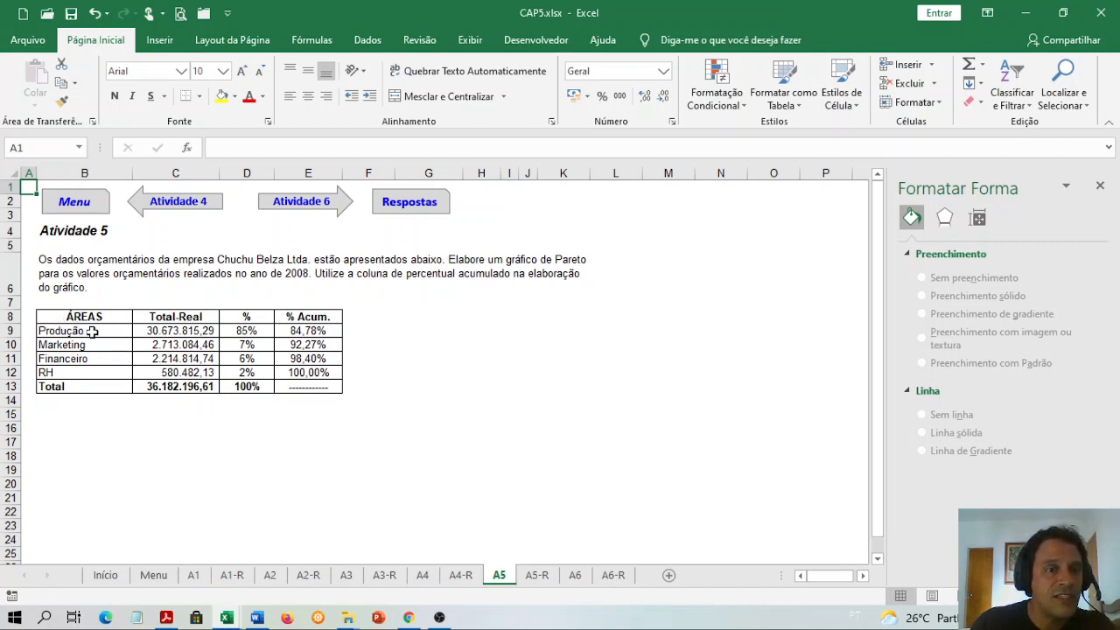
left_click_drag(85, 330, 163, 368)
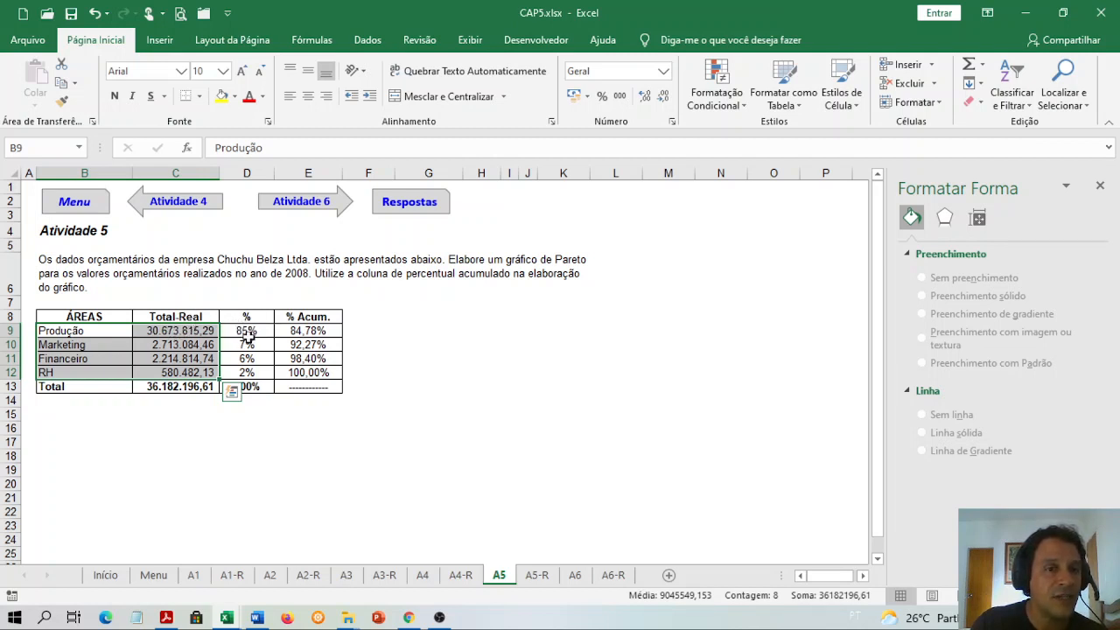
left_click_drag(254, 331, 259, 385)
left_click(645, 96)
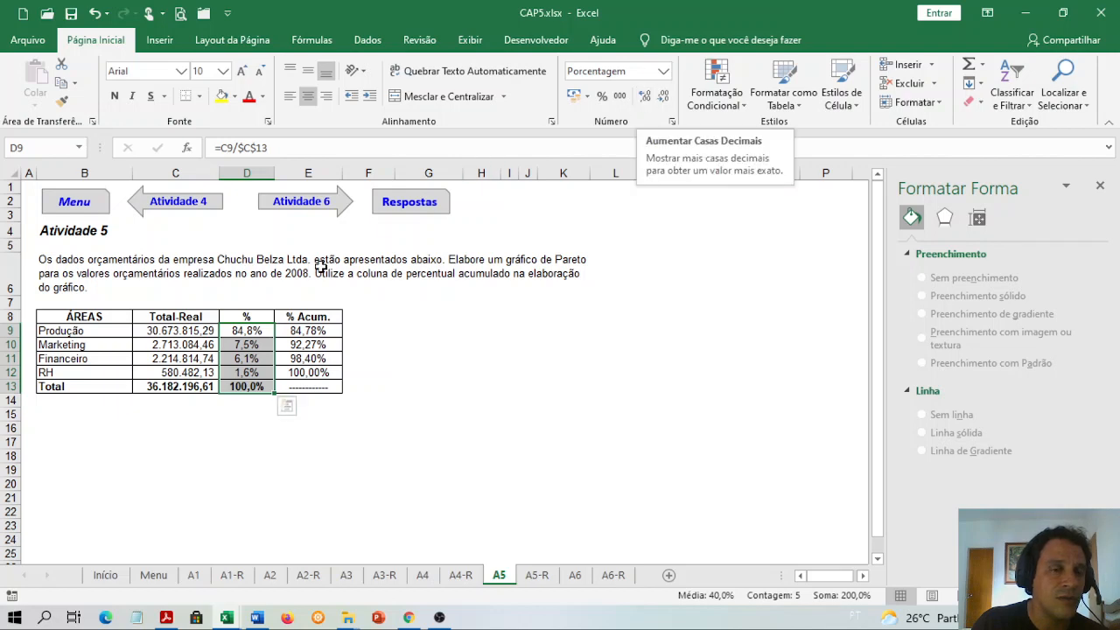
Step: Examine the formulas behind the individual and cumulative percentages in the % and % Acum. columns
left_click(254, 332)
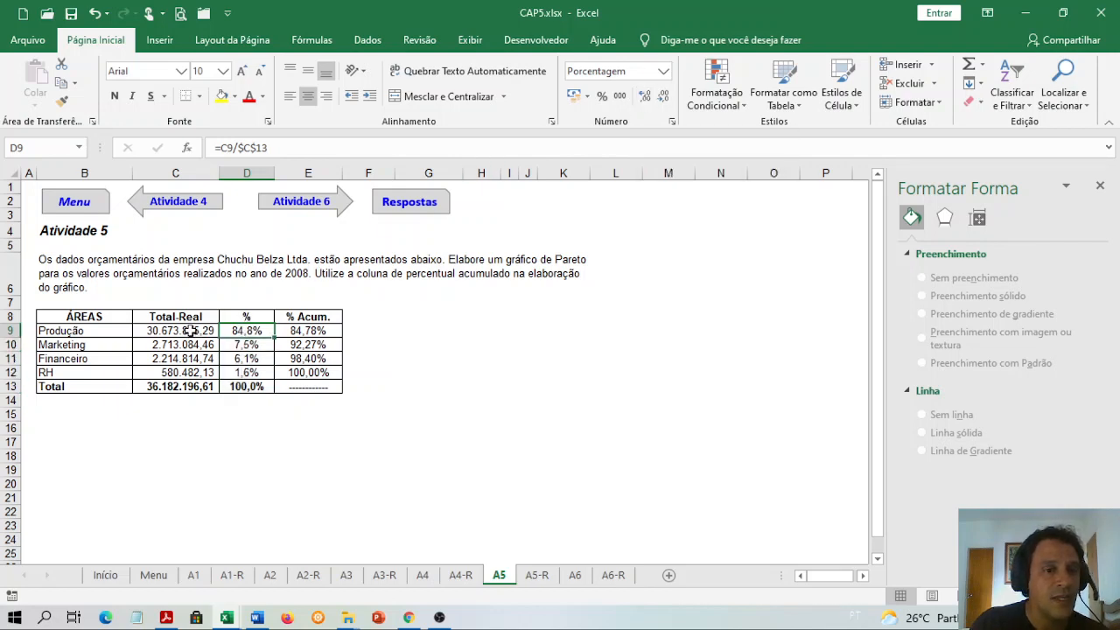
left_click(188, 346)
left_click(222, 346)
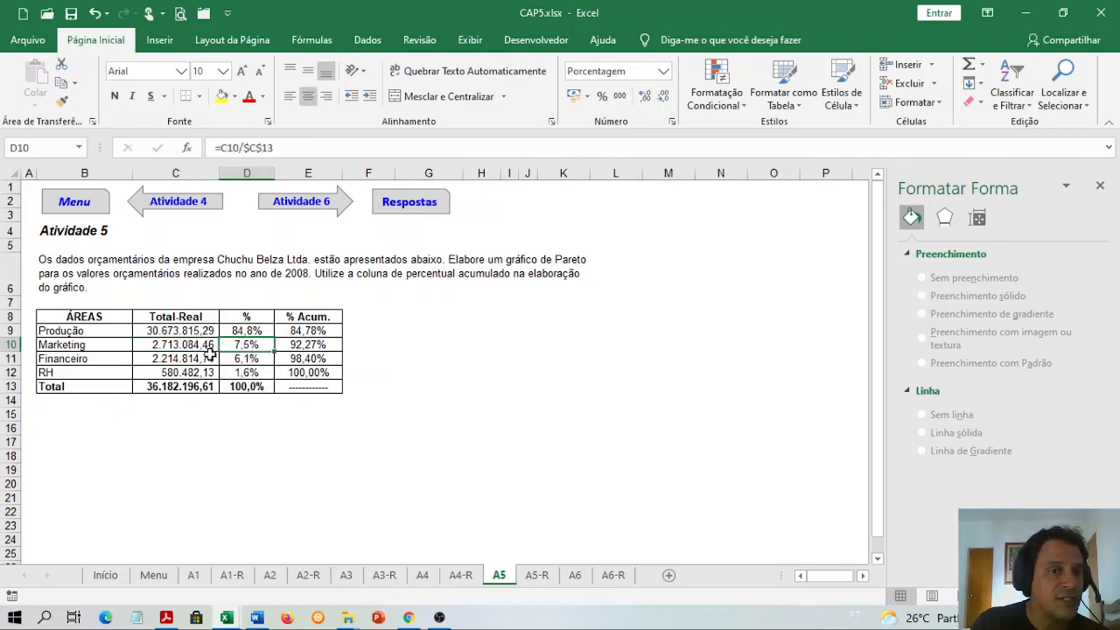
left_click(313, 333)
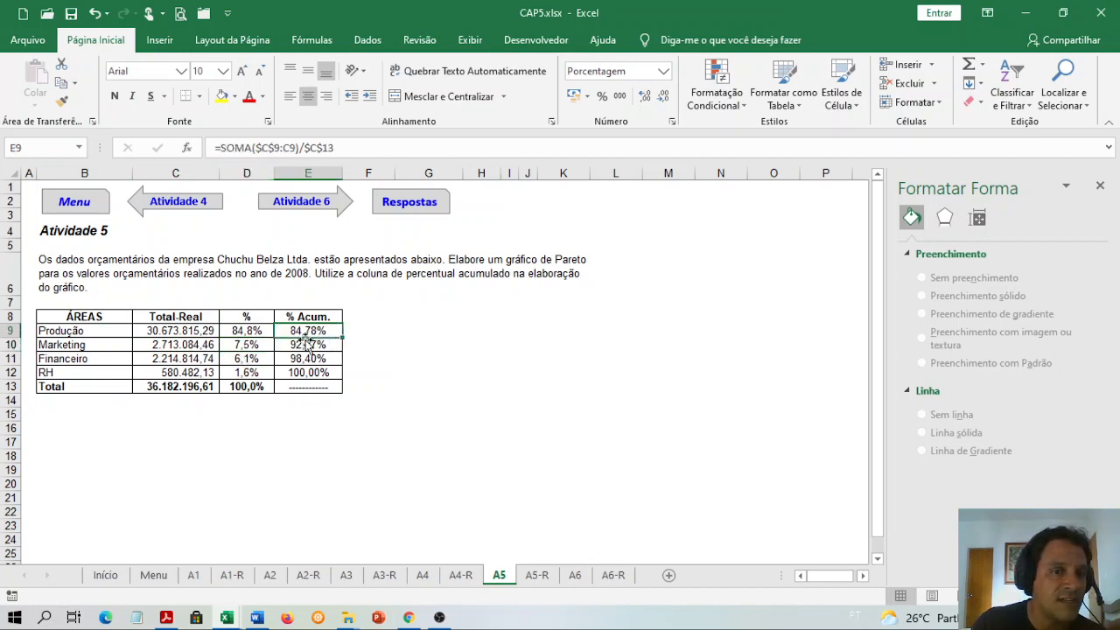
left_click(302, 345)
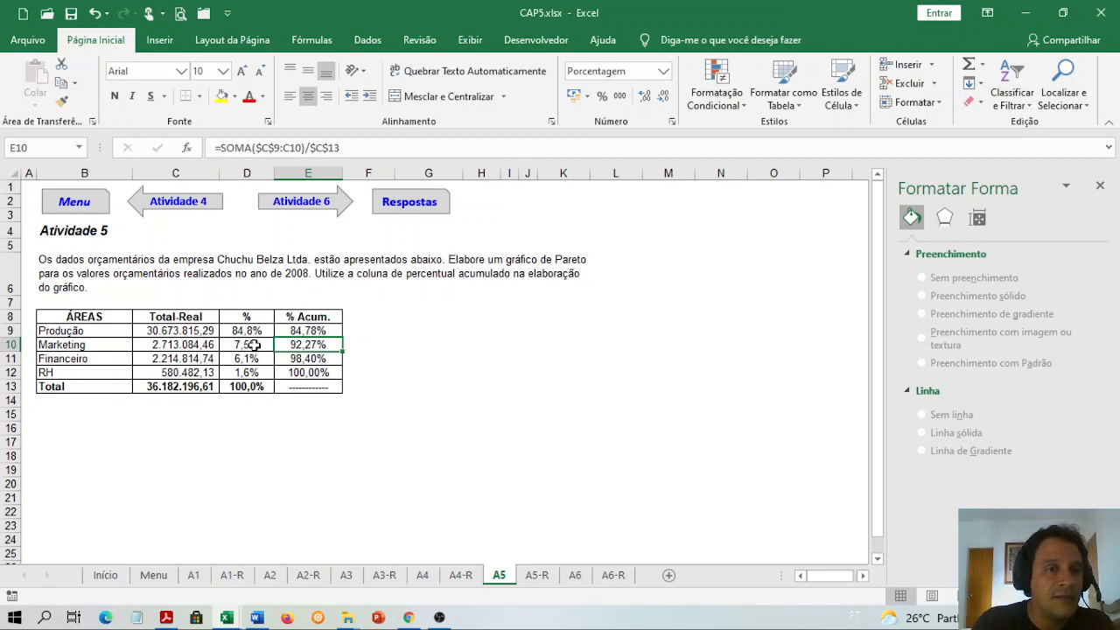
left_click(312, 358)
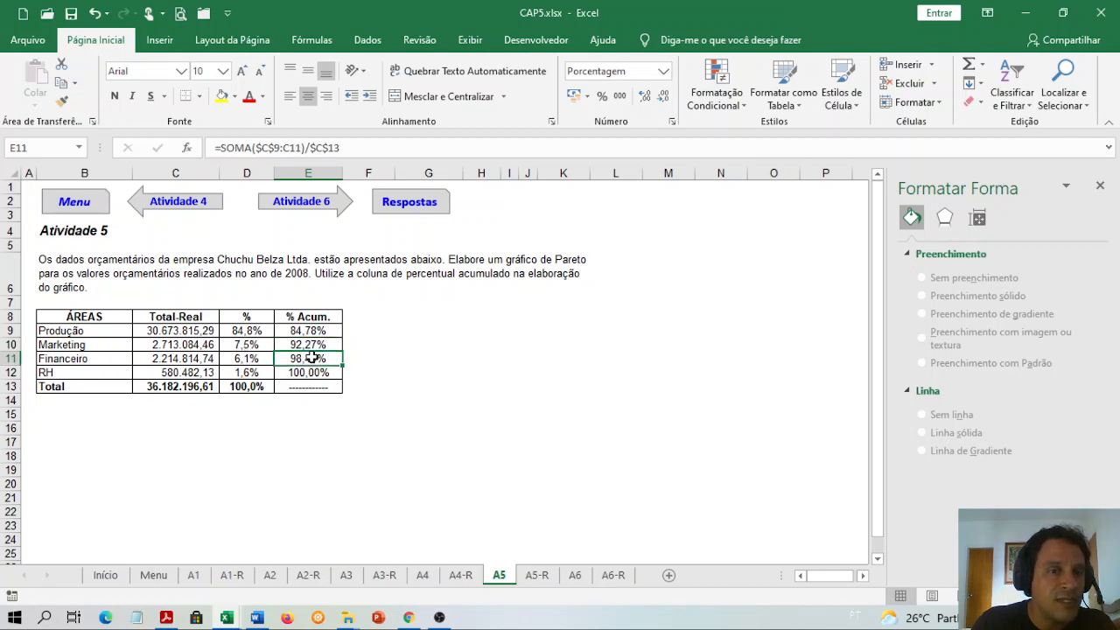
left_click(297, 372)
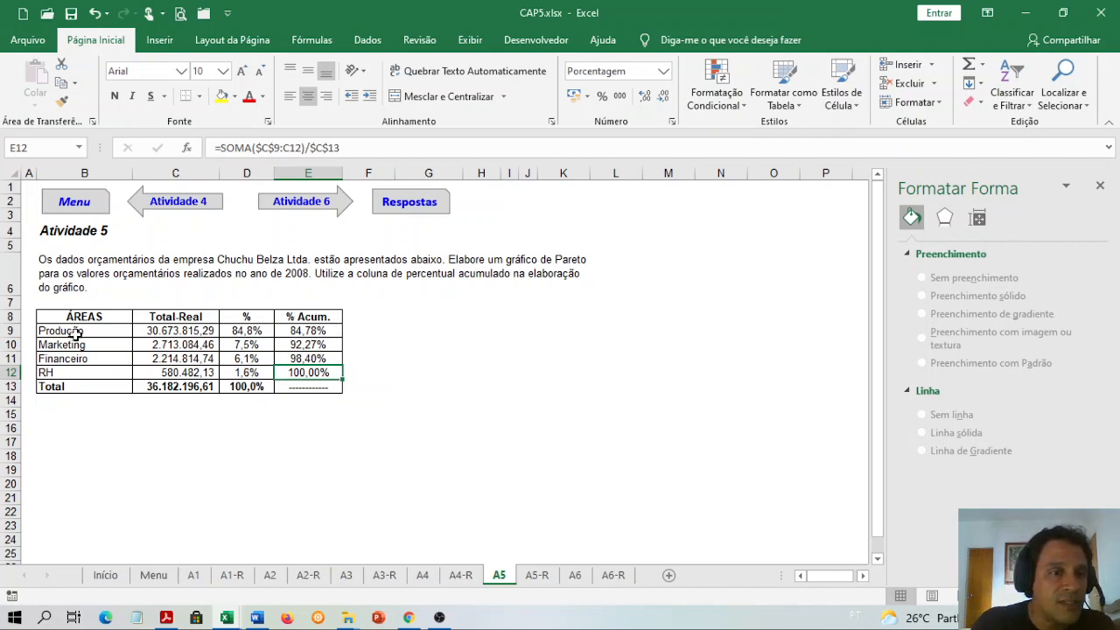
Step: Insert a Pareto chart of the budget areas and their Total-Real values from B9:C12
left_click_drag(76, 332, 171, 375)
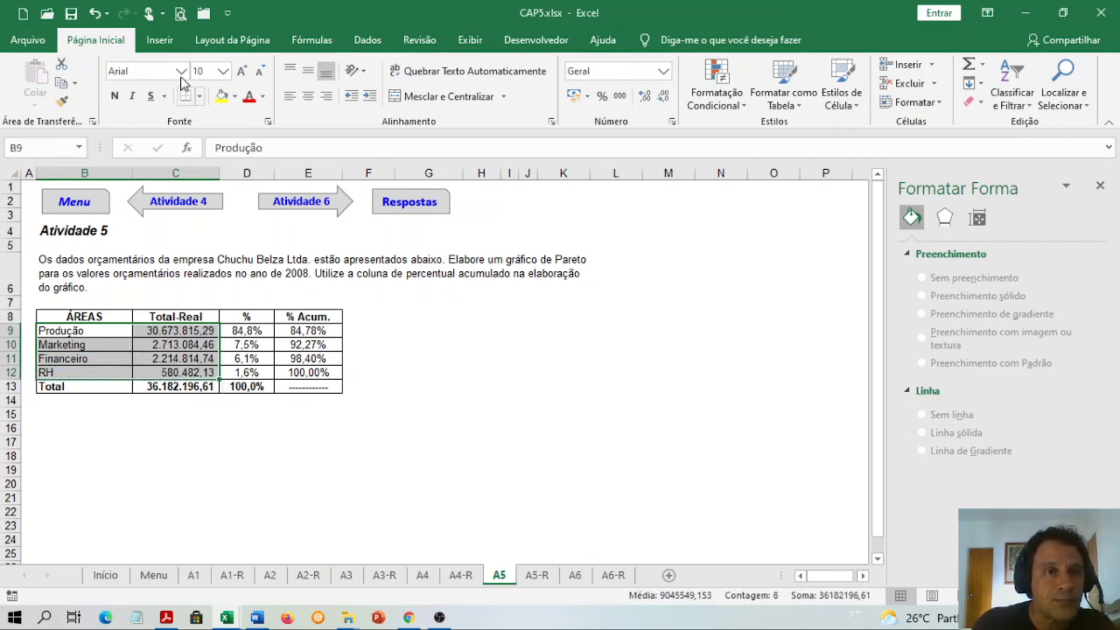
left_click(163, 42)
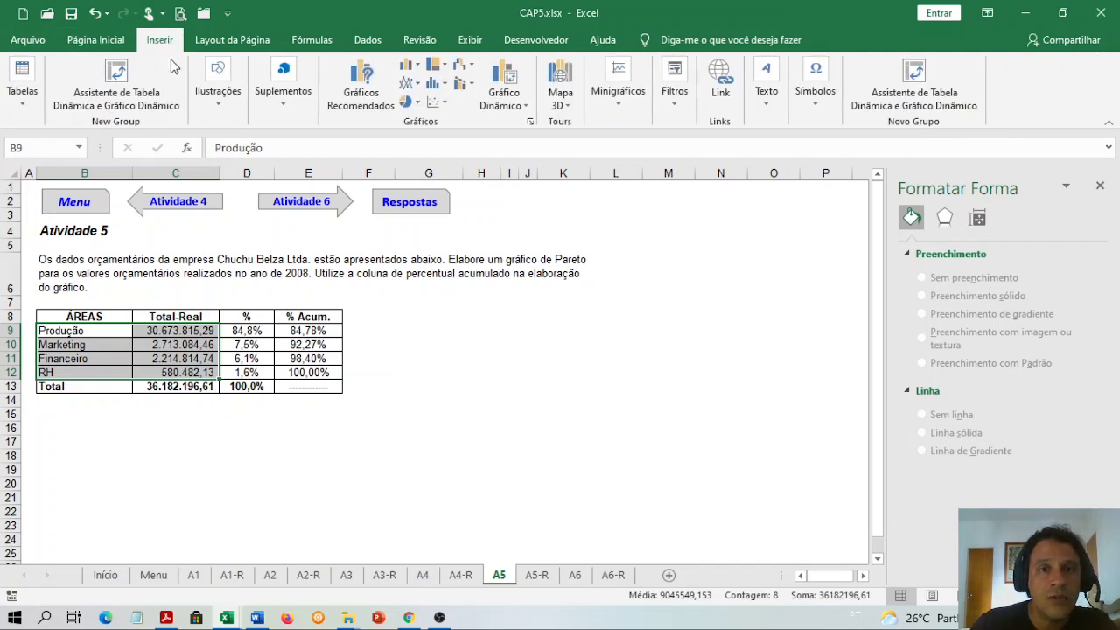
left_click(445, 85)
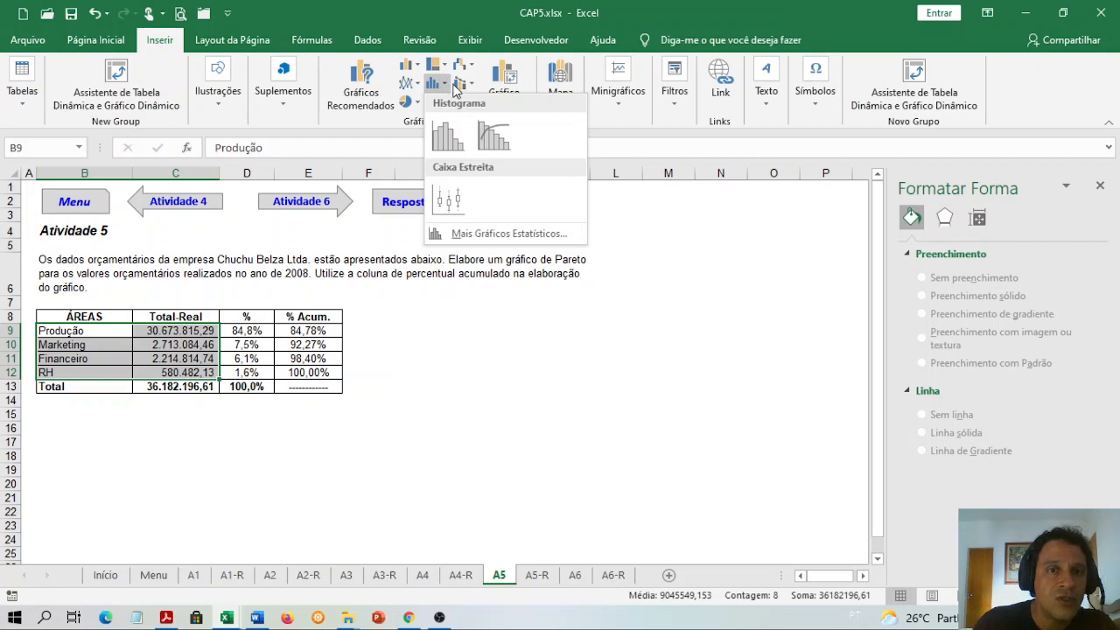
left_click(501, 142)
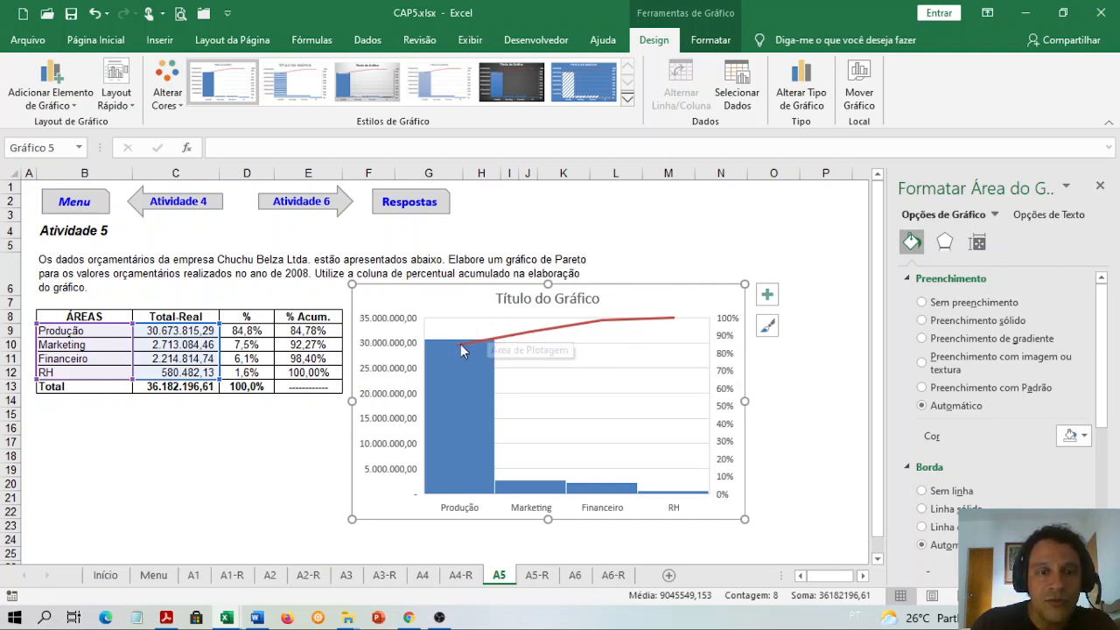
mouse_move(478, 375)
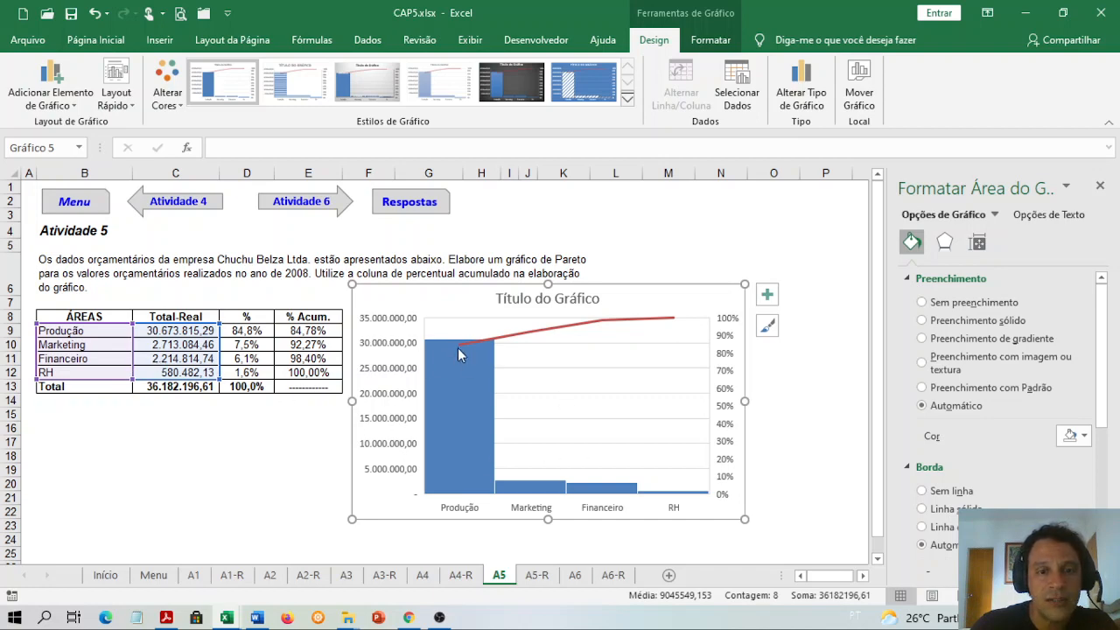
left_click(654, 267)
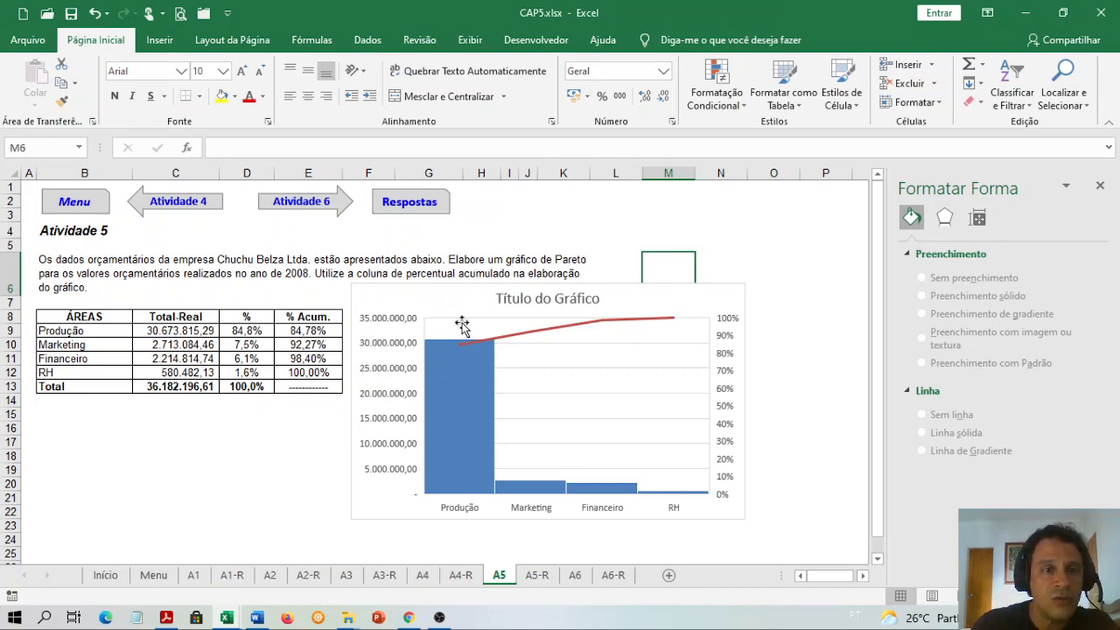
Step: Switch to sheet A6 and preview a Pareto chart of the product revenues in B9:C14 without inserting it
left_click(575, 575)
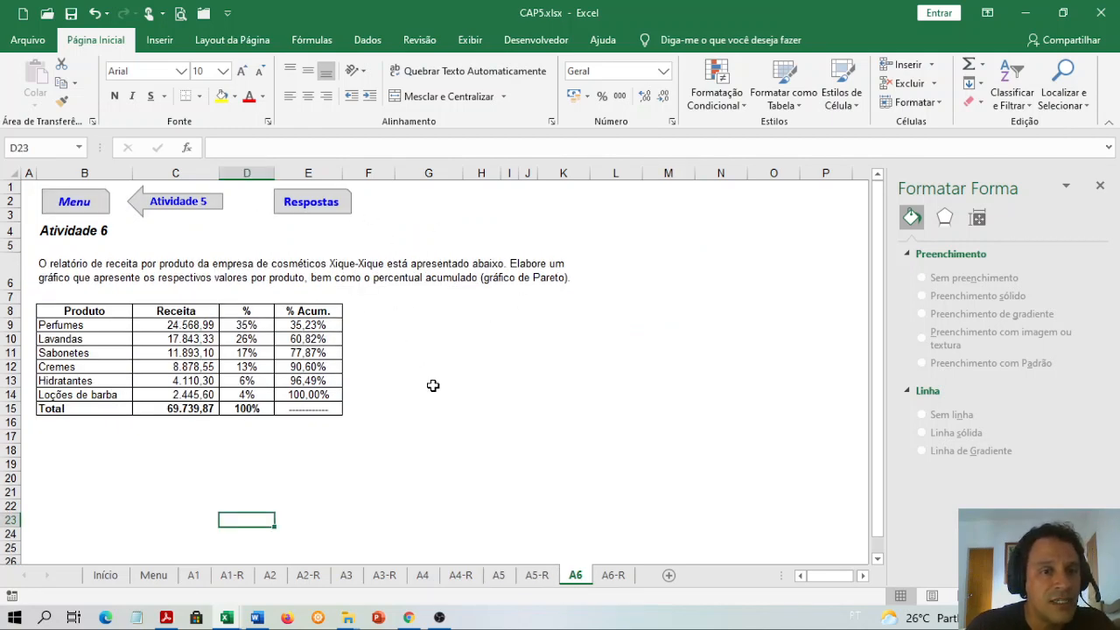
left_click(158, 433)
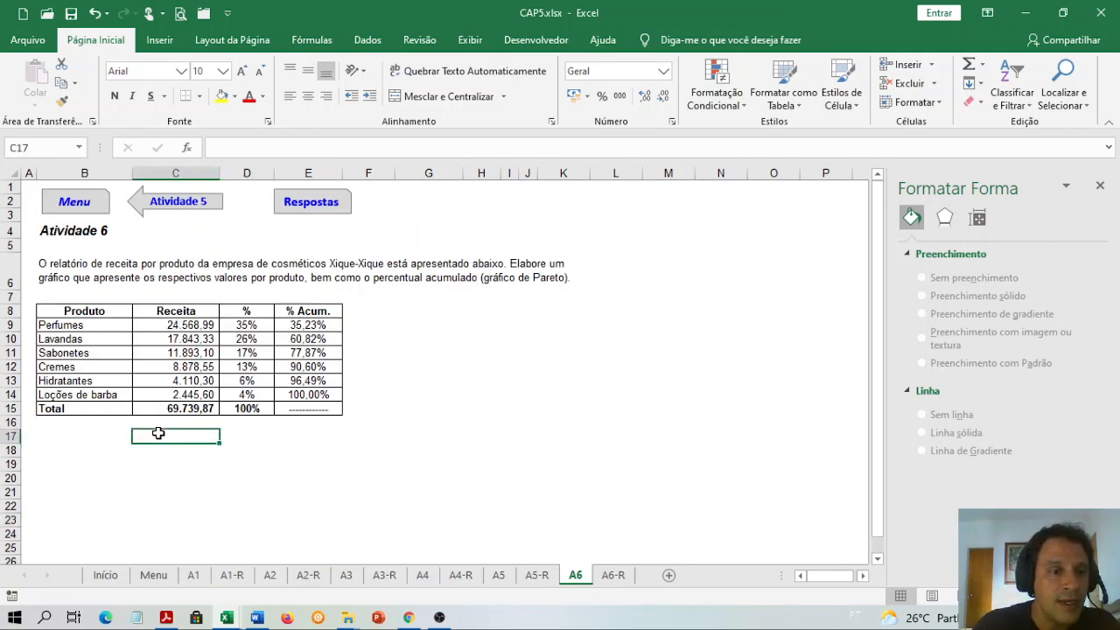
left_click(77, 435)
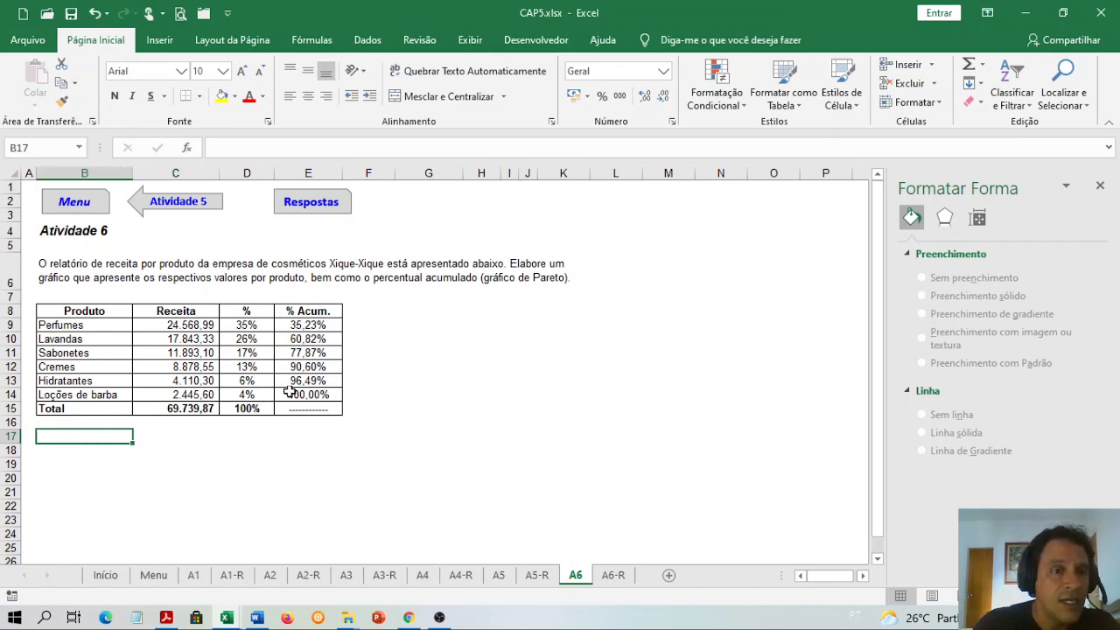
left_click_drag(85, 324, 194, 394)
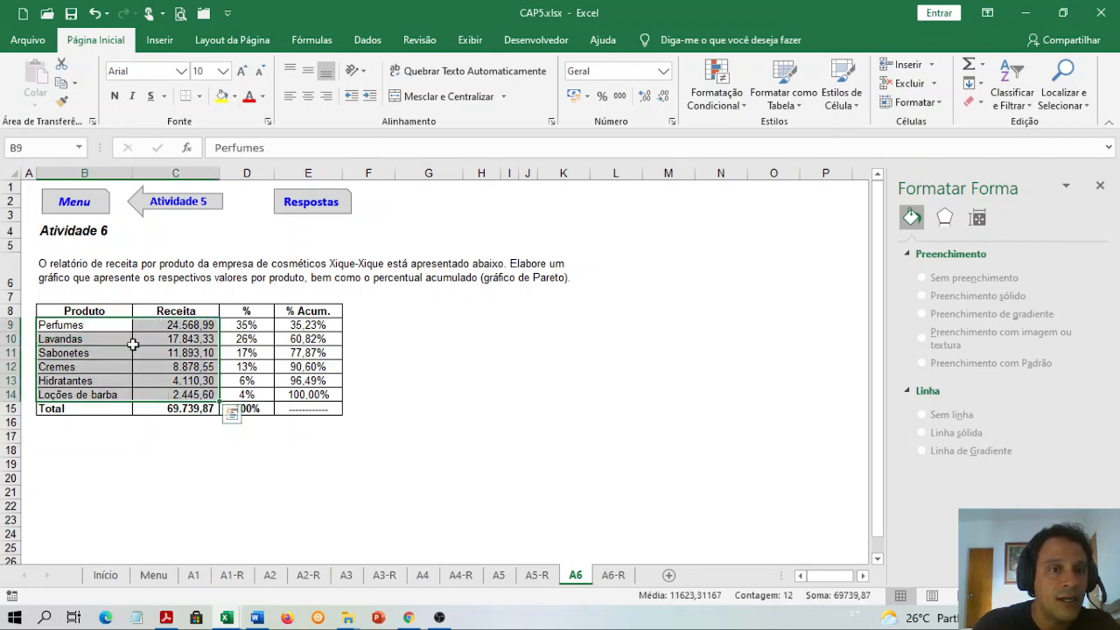
left_click(163, 42)
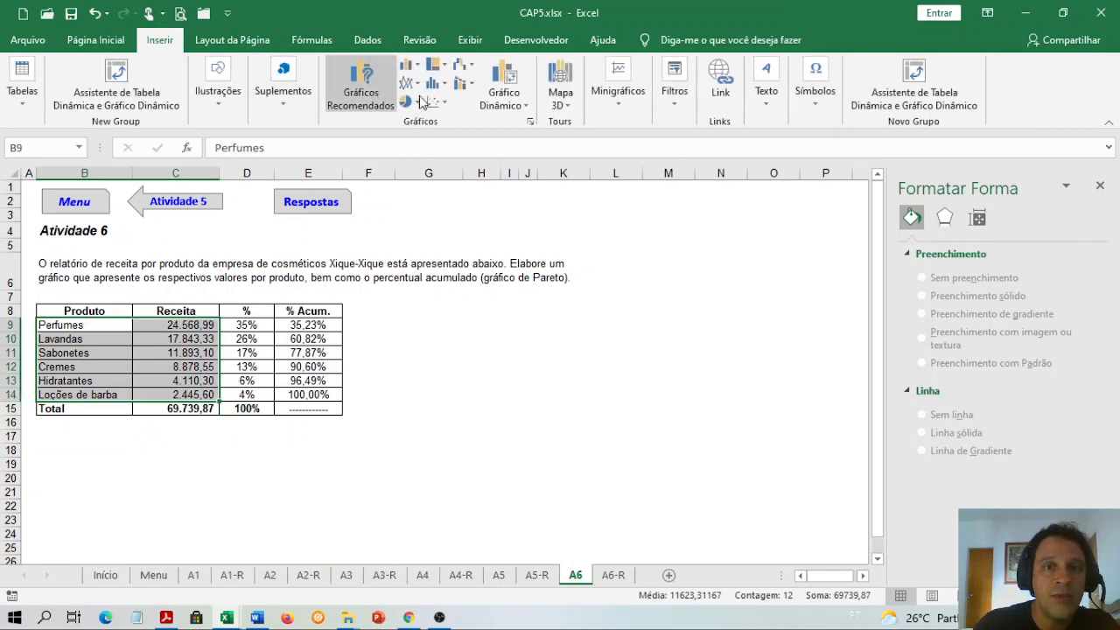
left_click(440, 85)
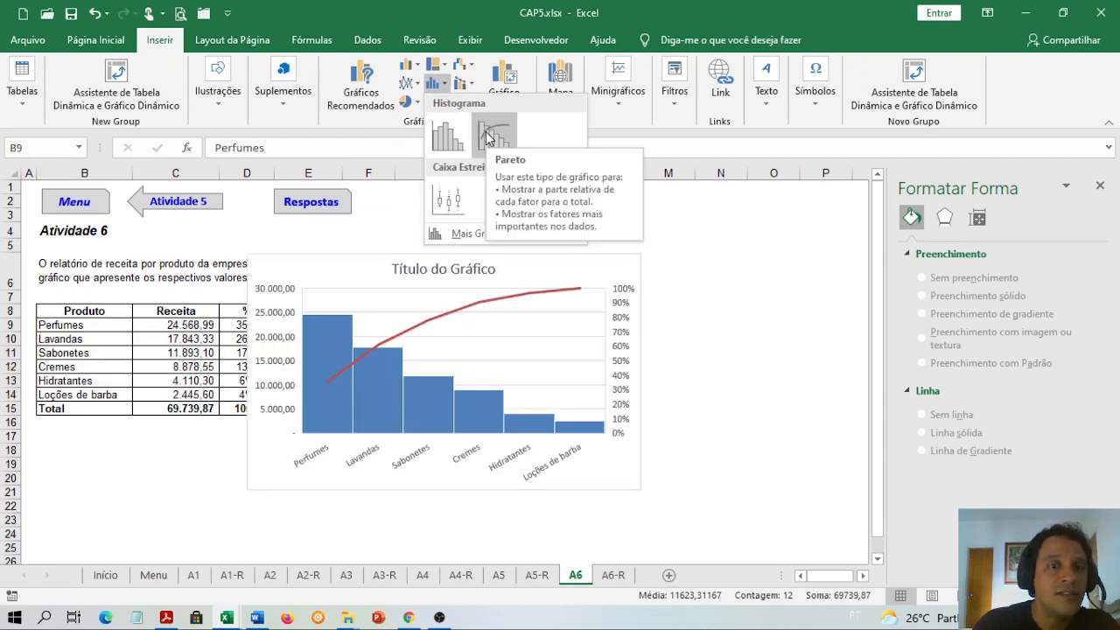
left_click(124, 480)
left_click(123, 477)
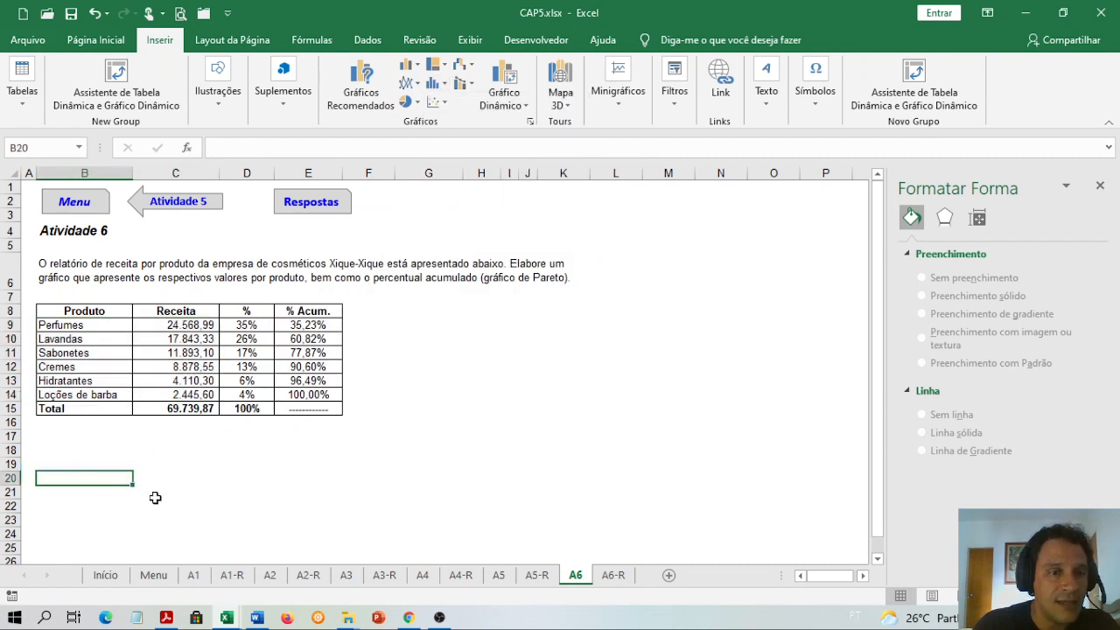
Step: Insert an empty clustered column chart from a blank cell and move it to the right of the product table
left_click(527, 464)
left_click(561, 466)
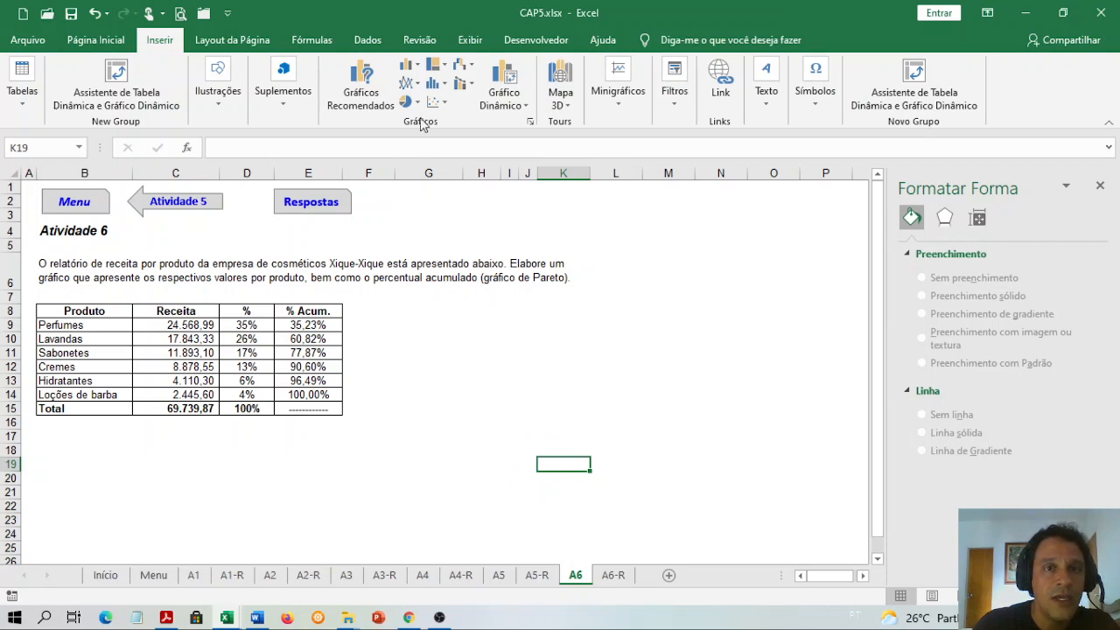
left_click(408, 65)
left_click(416, 114)
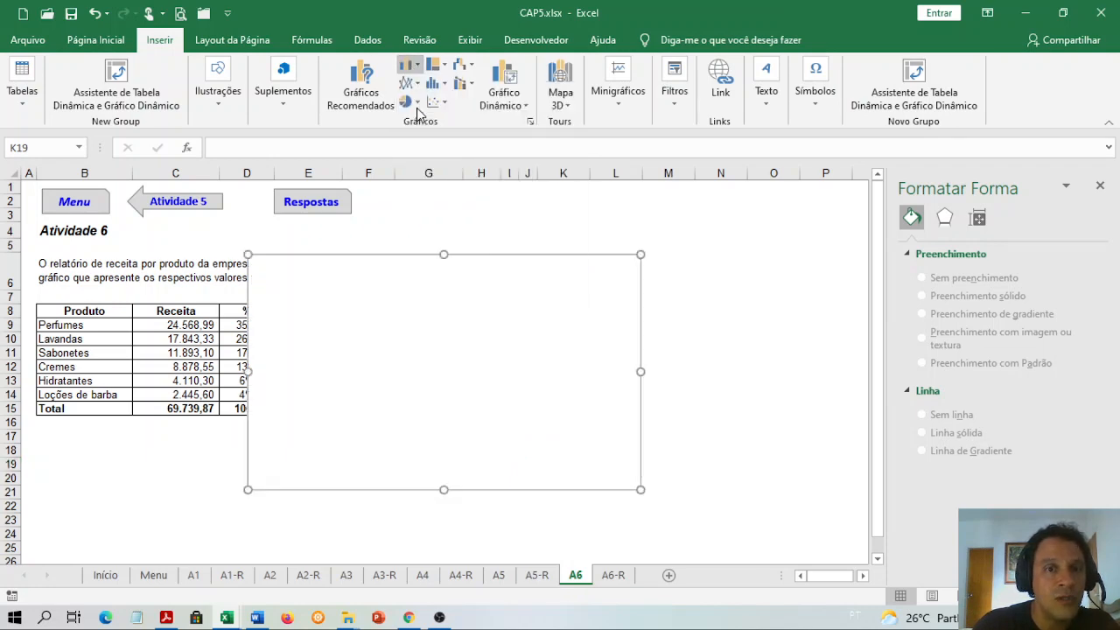
left_click_drag(365, 265, 464, 292)
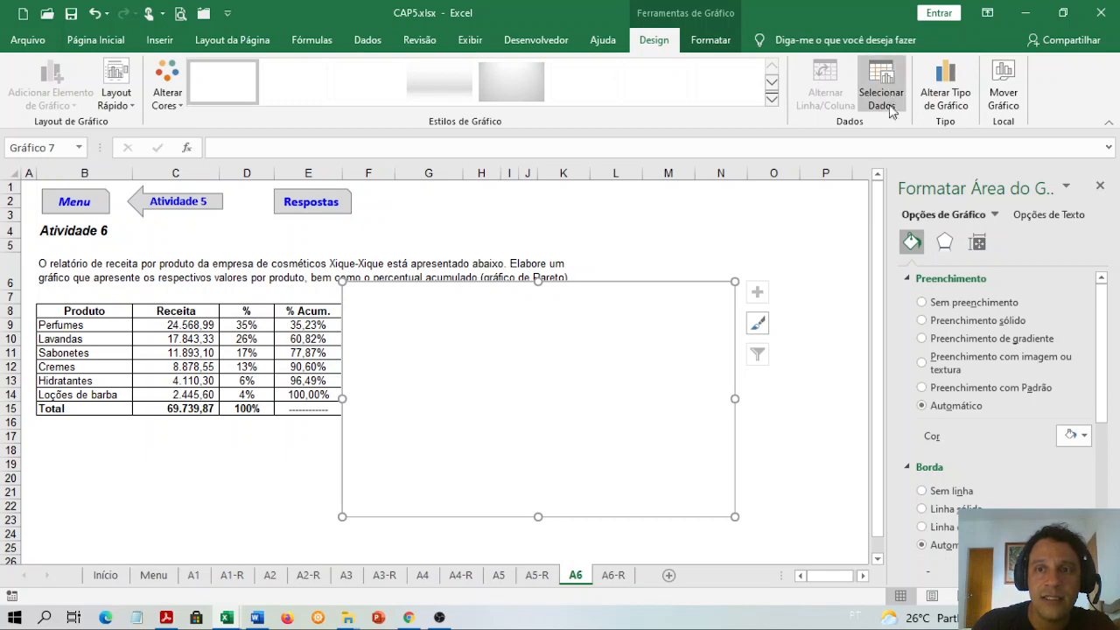
Step: Add an unnamed data series to the empty chart using the Receita values in C9:C14
left_click(883, 79)
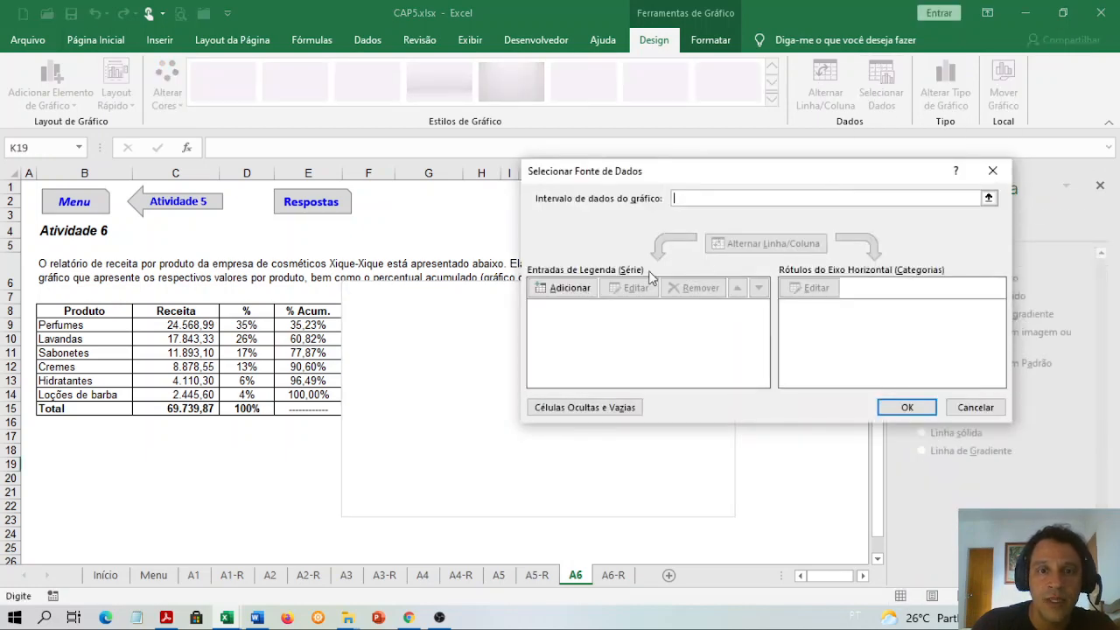
left_click(567, 292)
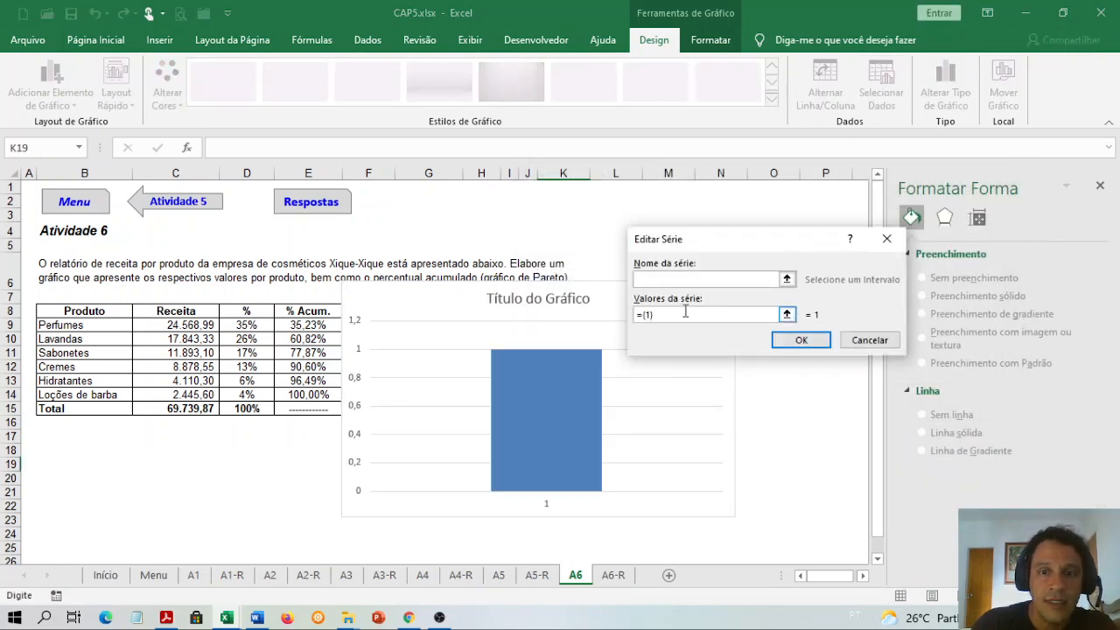
left_click(667, 312)
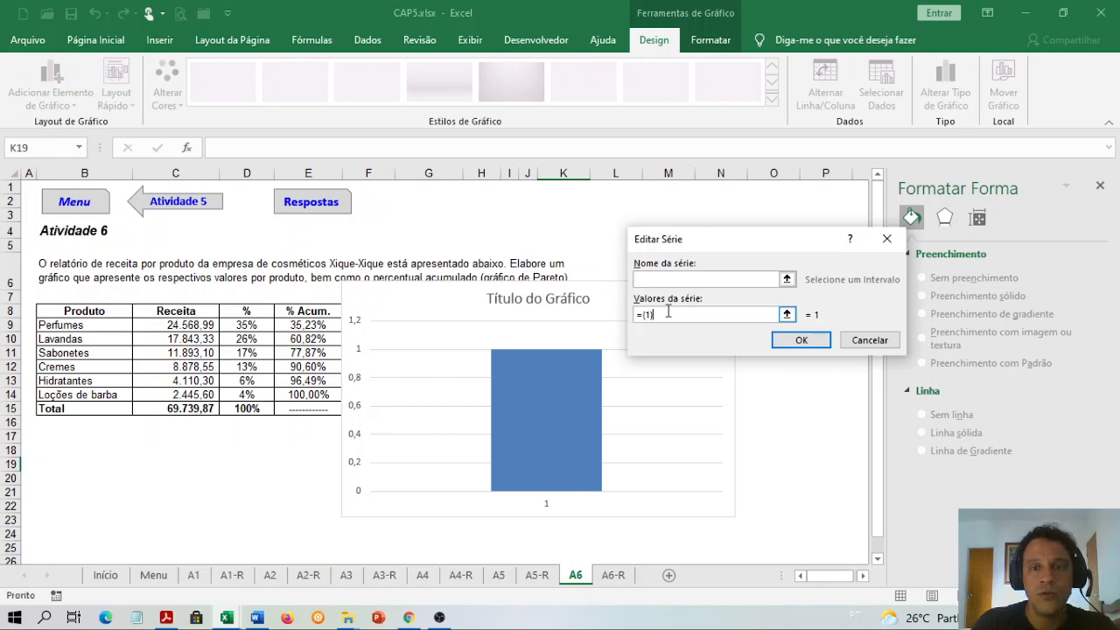
left_click(678, 279)
left_click(694, 317)
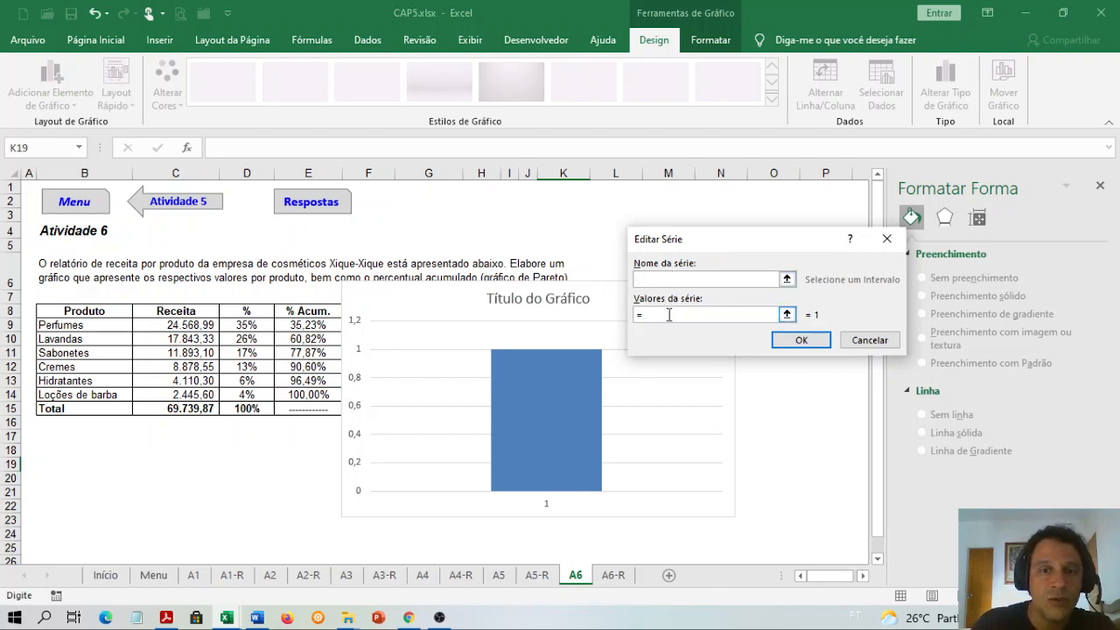
left_click(167, 328)
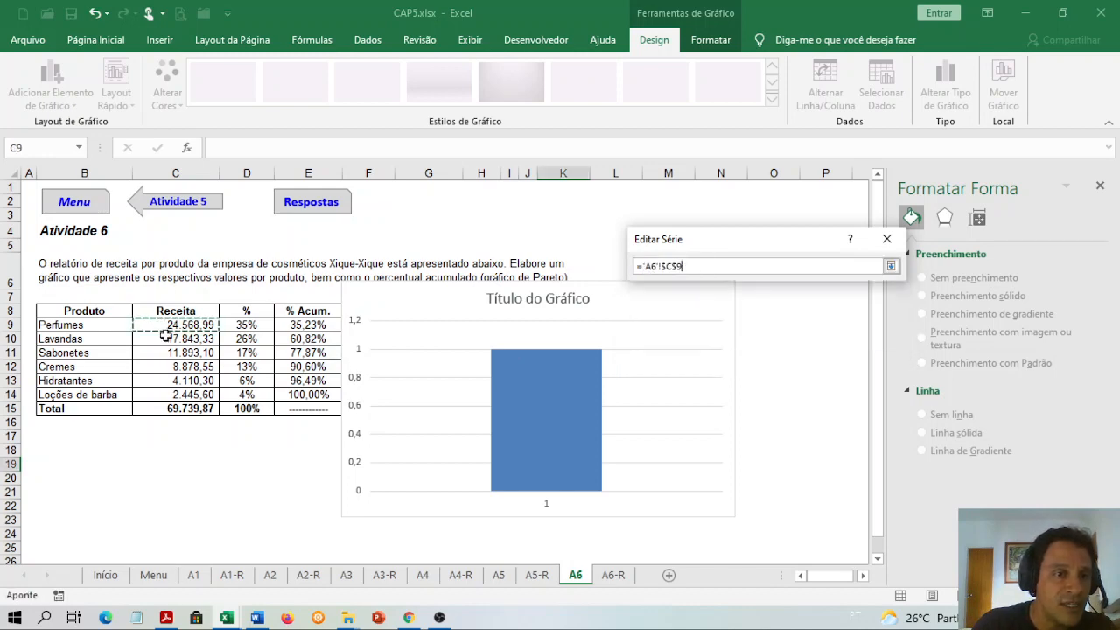
left_click_drag(166, 336, 166, 394)
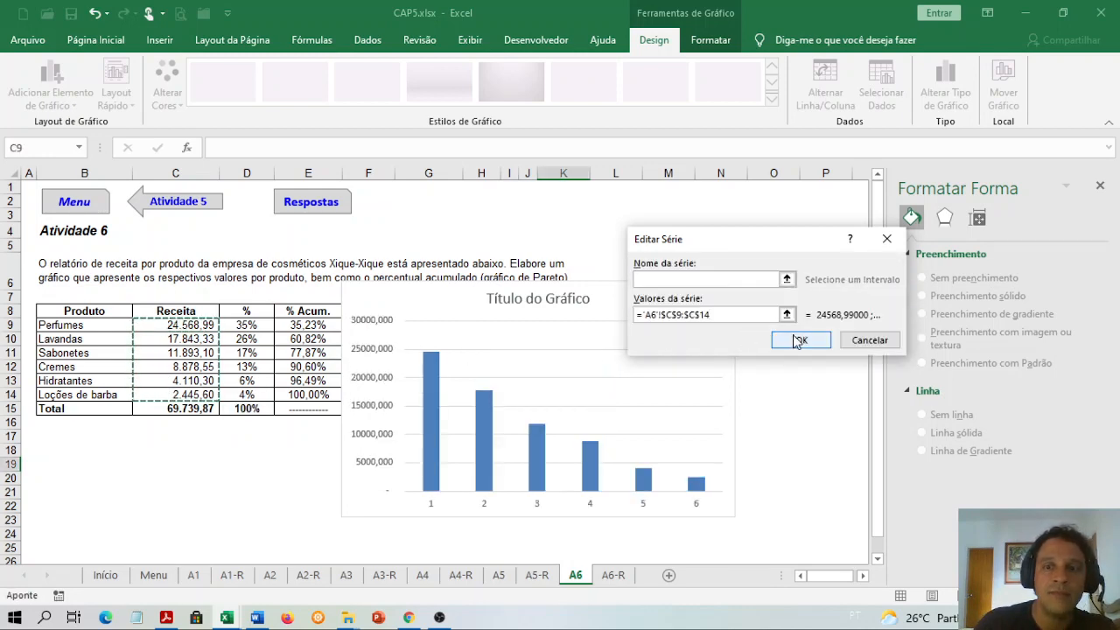
left_click(798, 341)
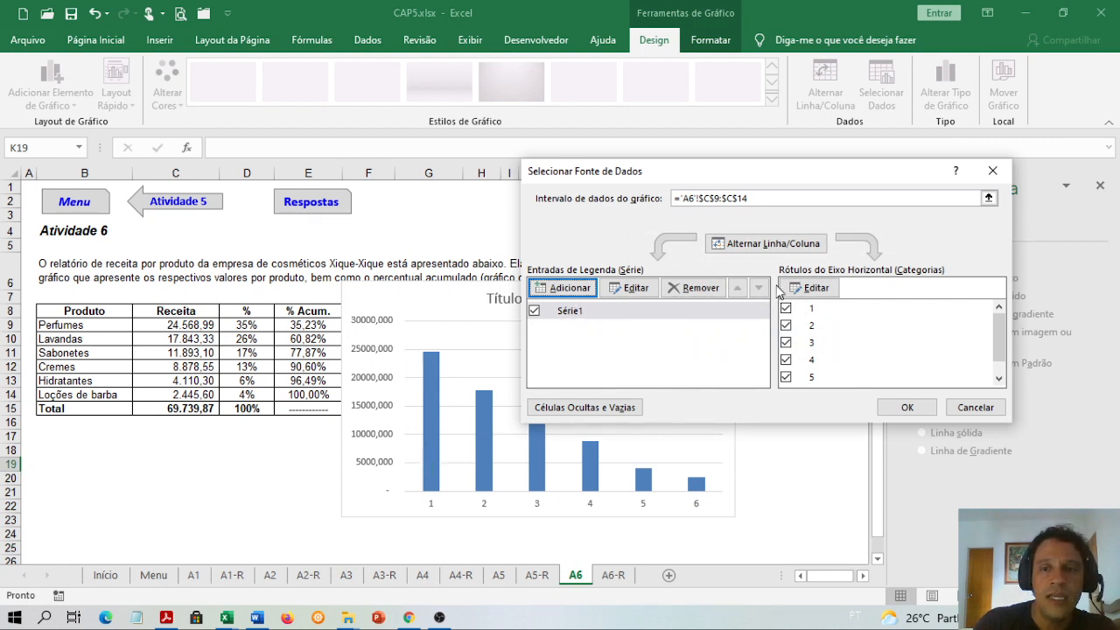
Step: Set the chart's horizontal axis labels to the product names in B9:B14
left_click(806, 288)
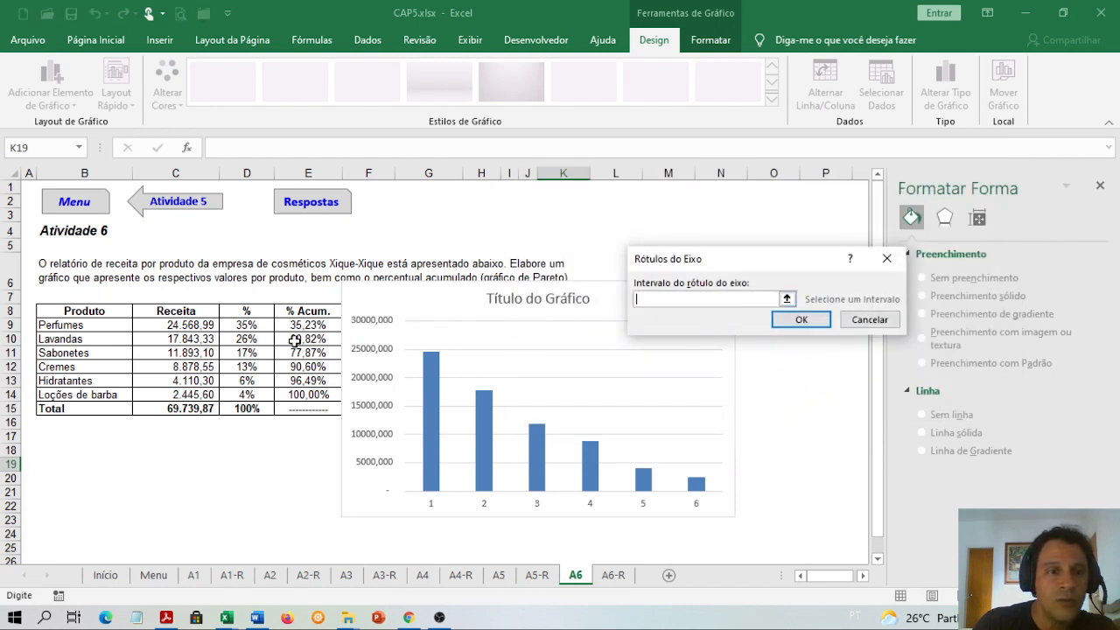
left_click_drag(91, 323, 84, 395)
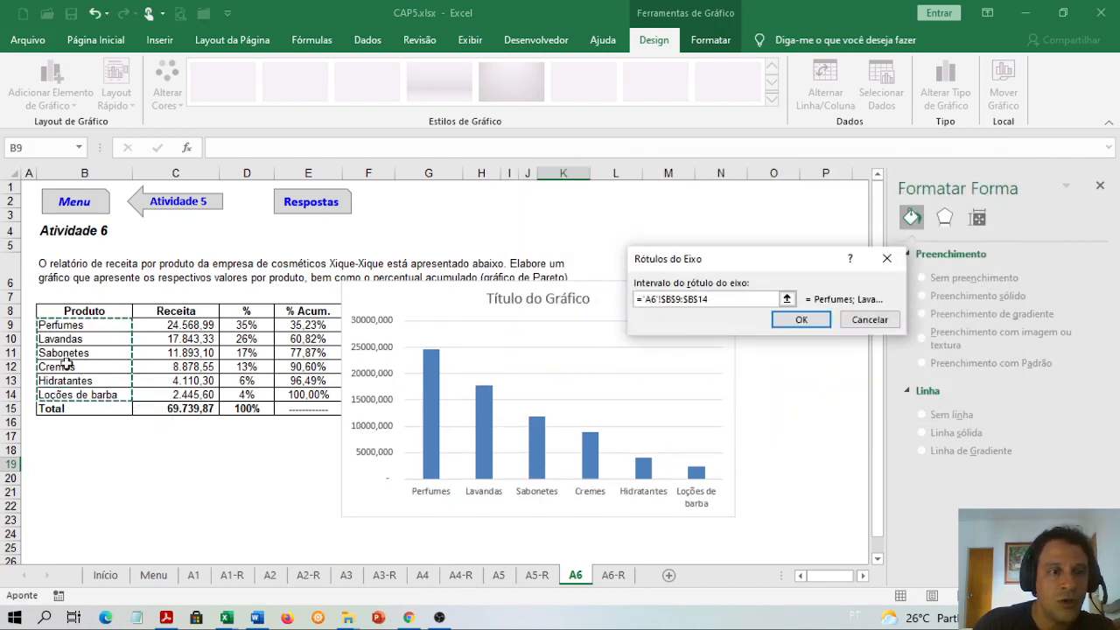
left_click(800, 320)
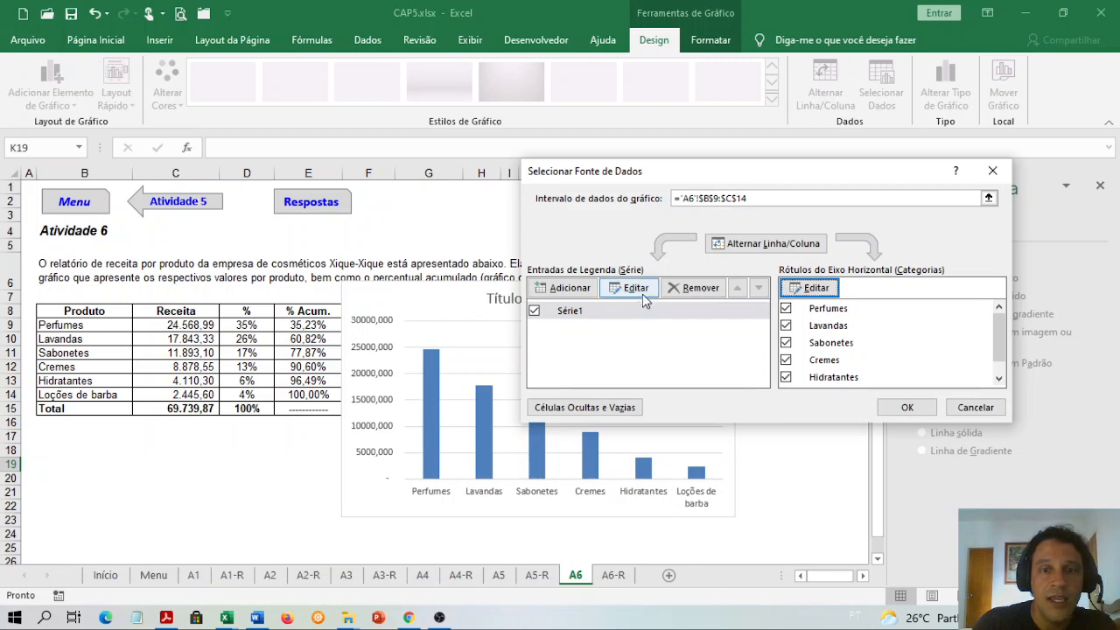
Step: Add a second series named from the % Acum. header in E8 with values E9:E14, and apply the data source
left_click(567, 289)
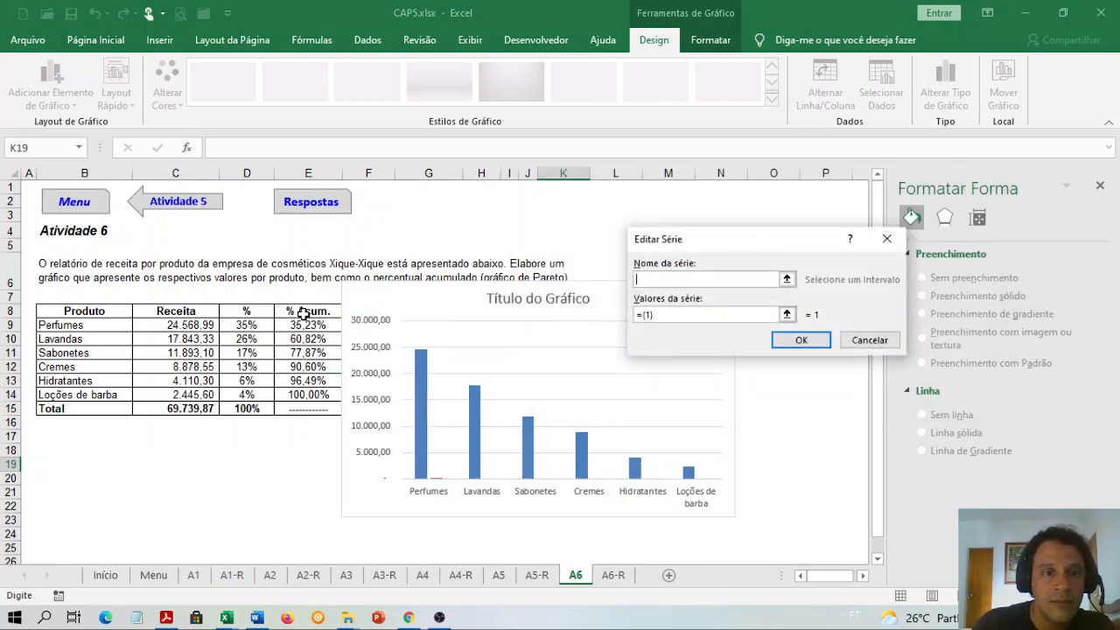
left_click(302, 309)
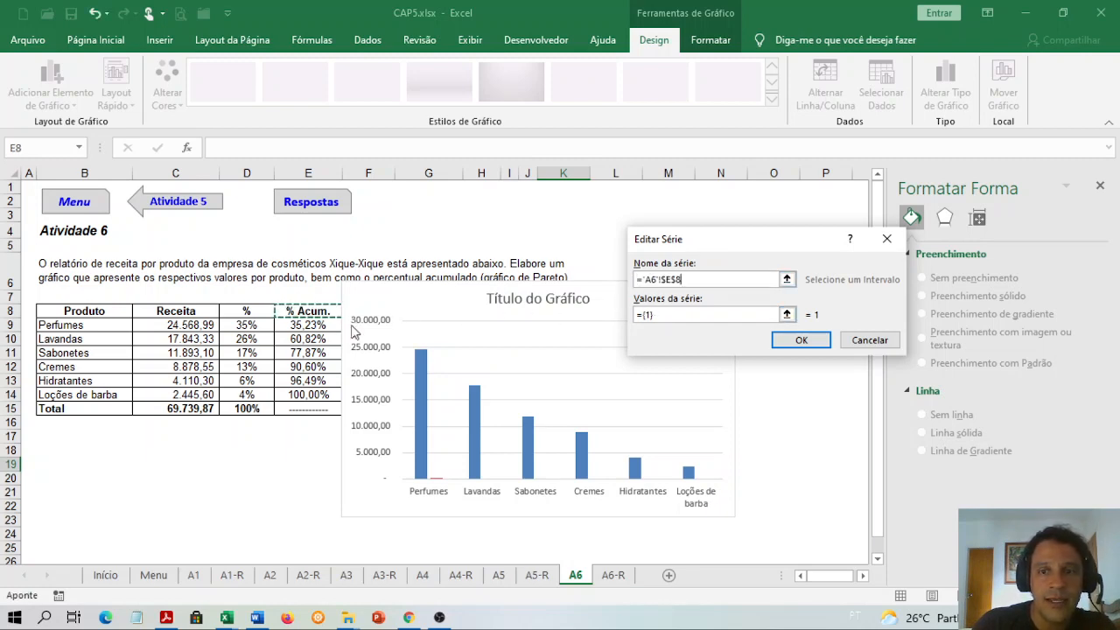
left_click(674, 316)
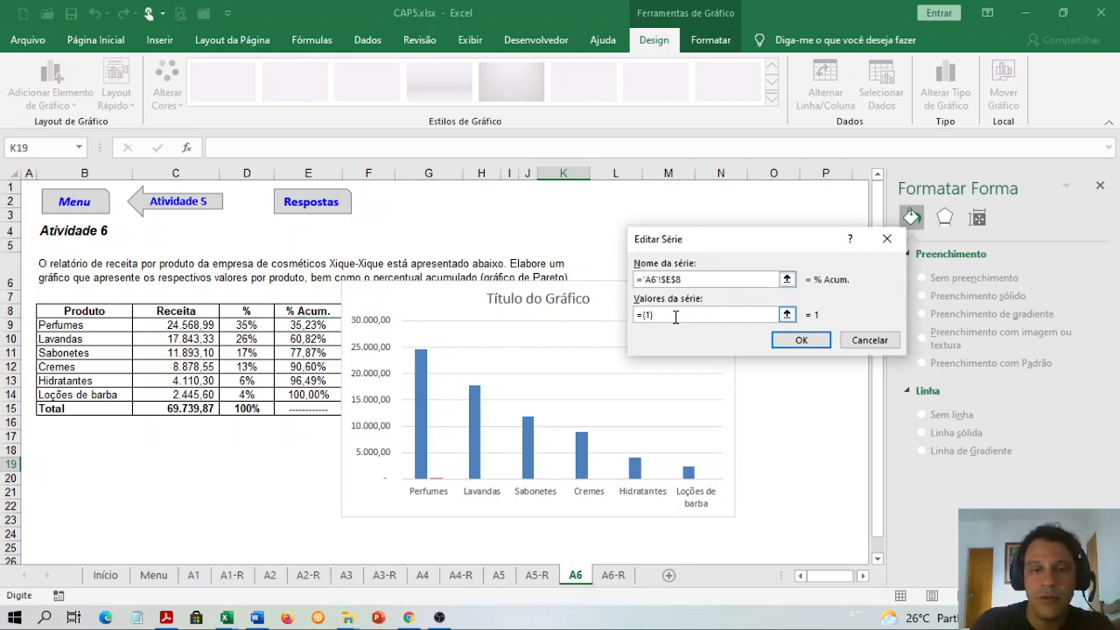
key("BackSpace")
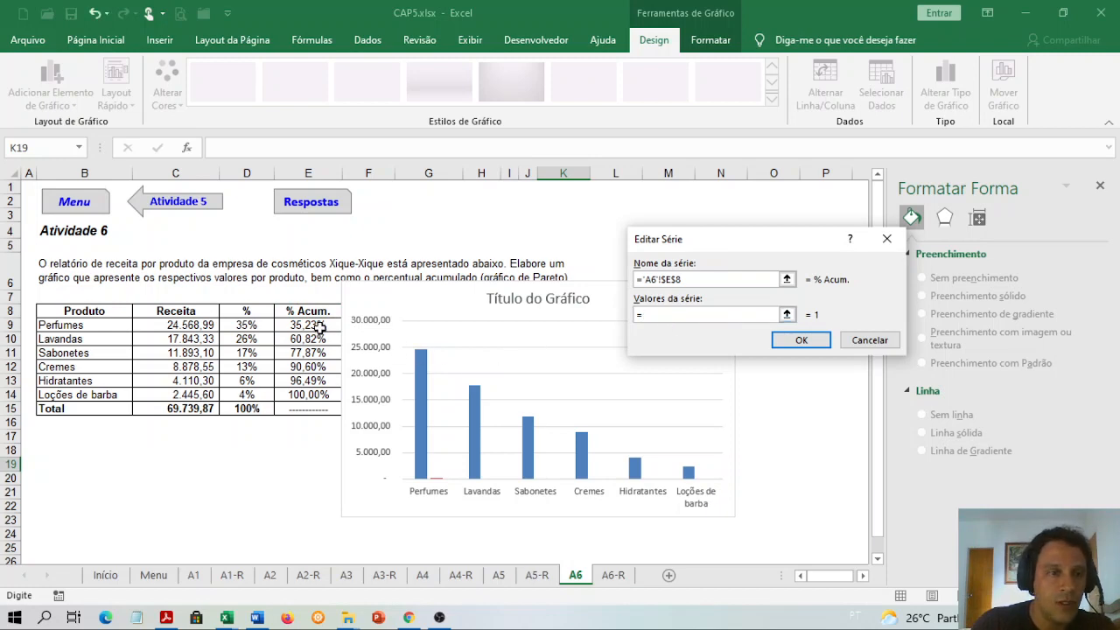
left_click_drag(297, 325, 297, 394)
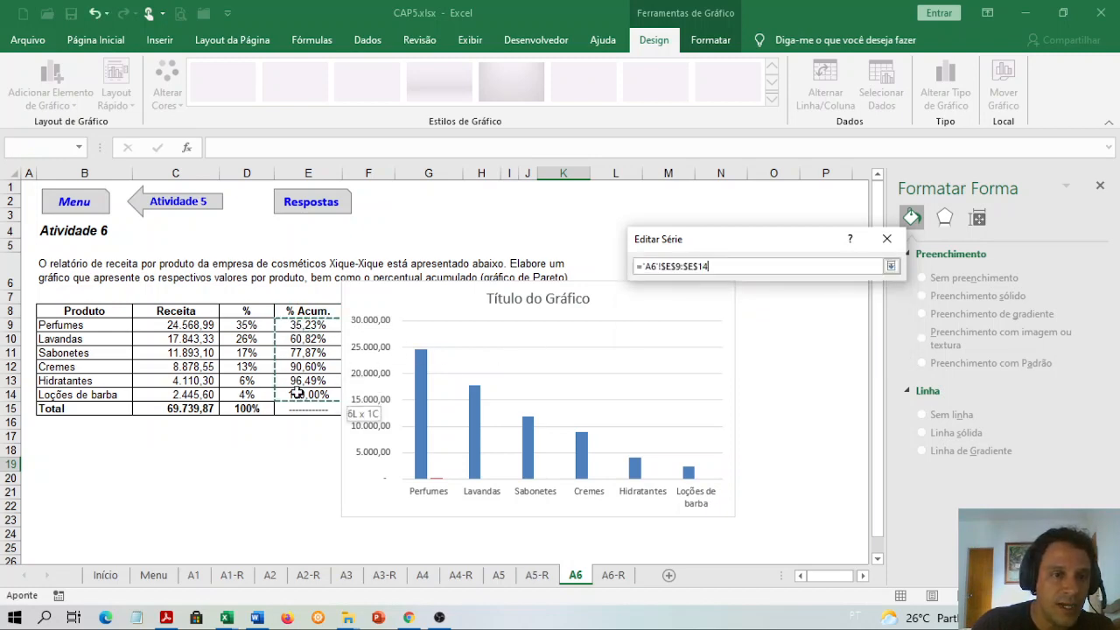
left_click(798, 339)
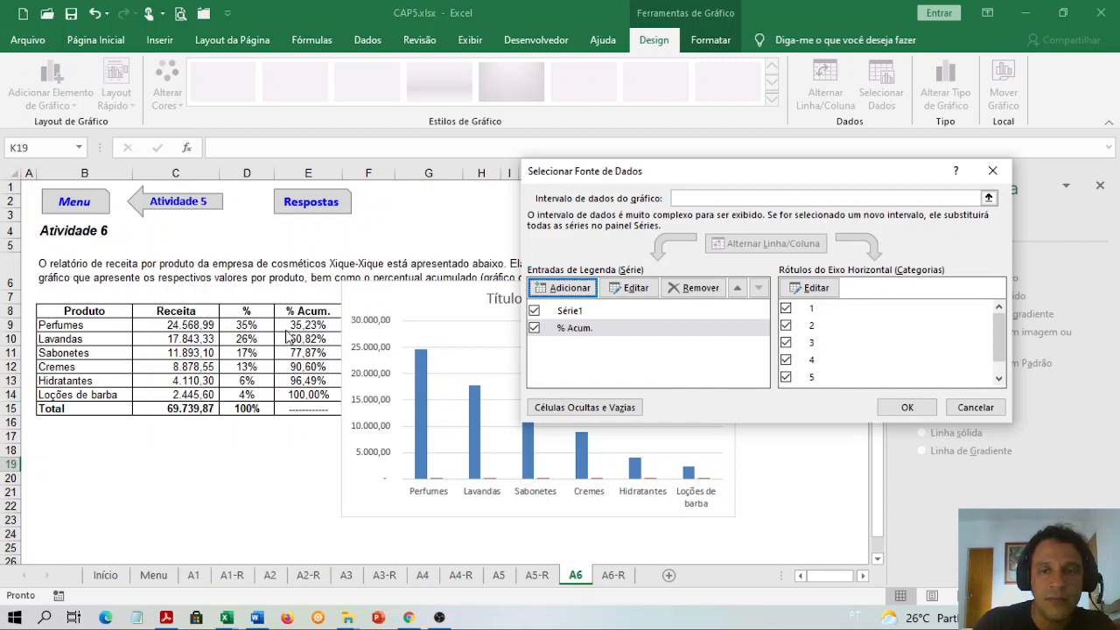
left_click(904, 408)
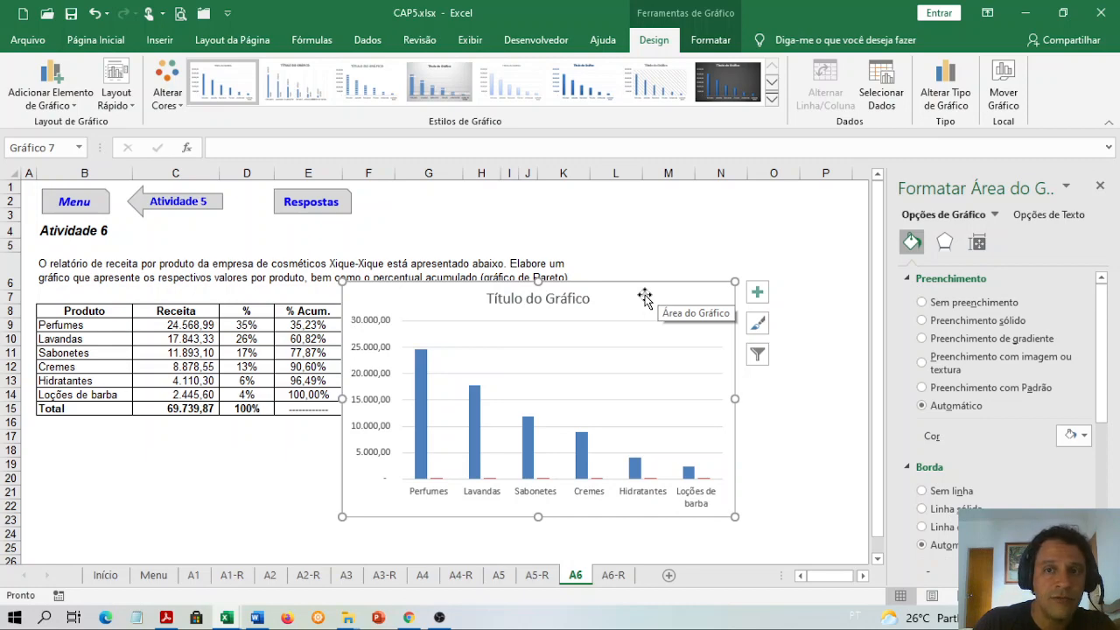
Step: Change the chart to a custom combination with Série1 as clustered columns and % Acum. as a line with markers on the secondary axis
left_click(938, 96)
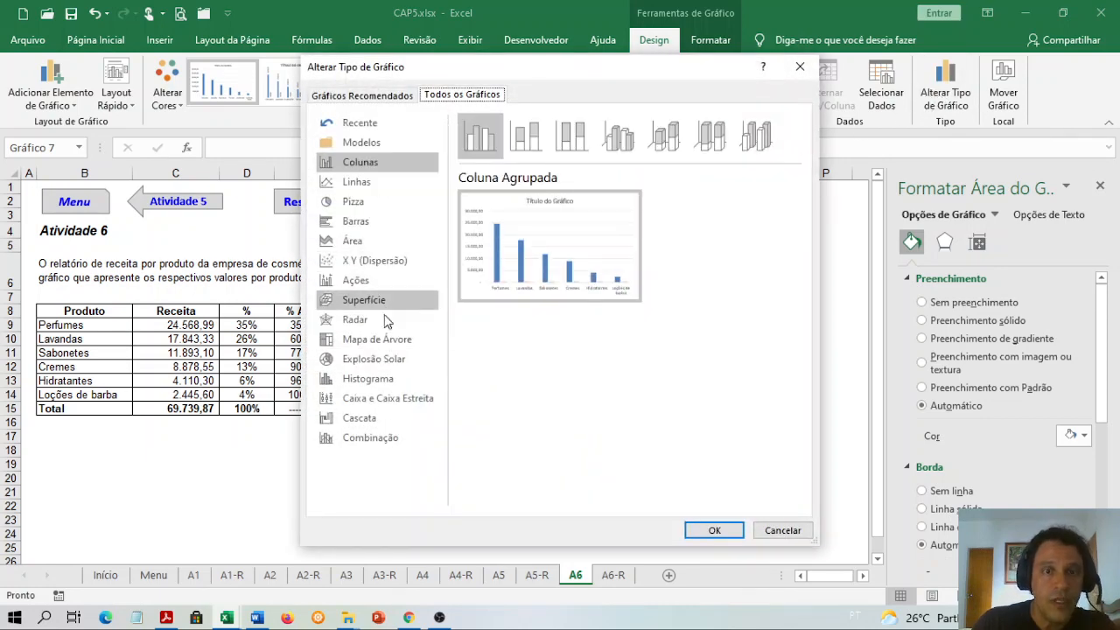
left_click(376, 439)
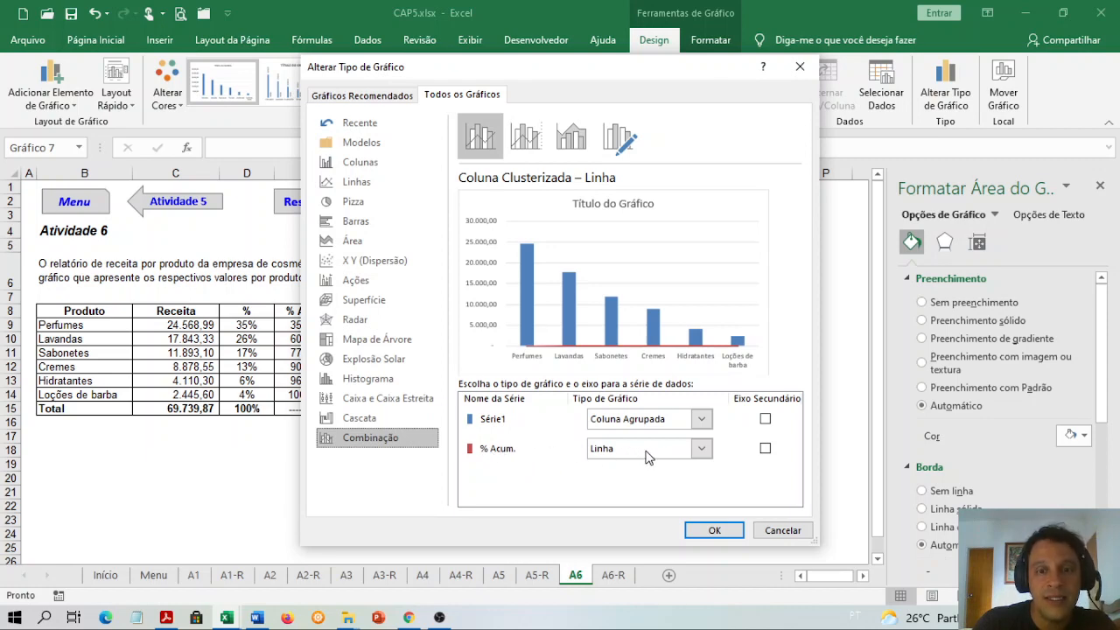
left_click(701, 449)
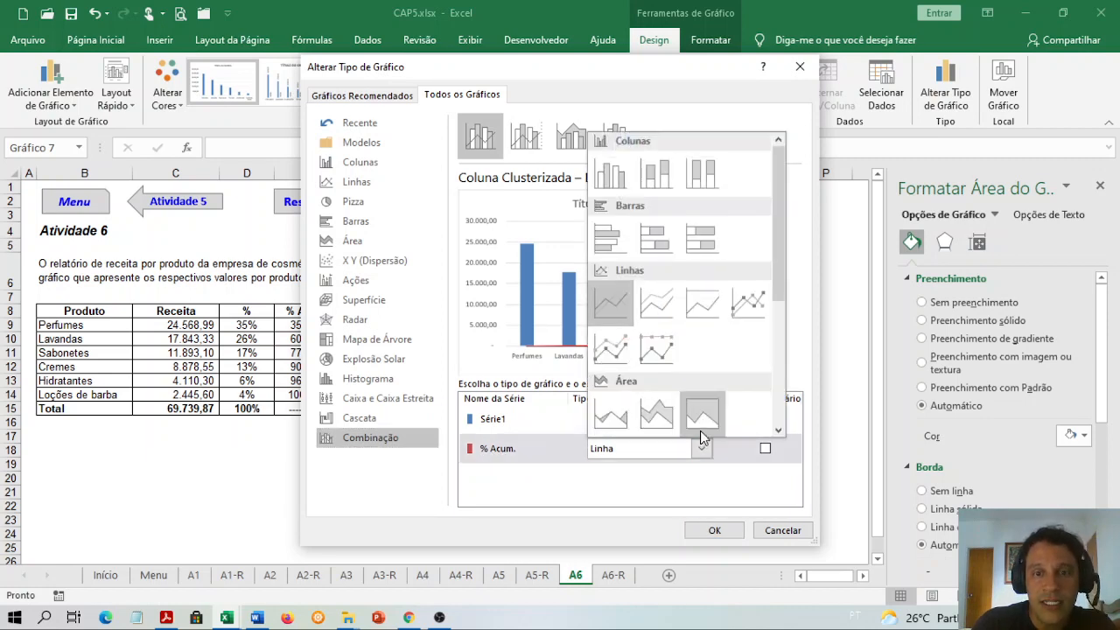
left_click(744, 302)
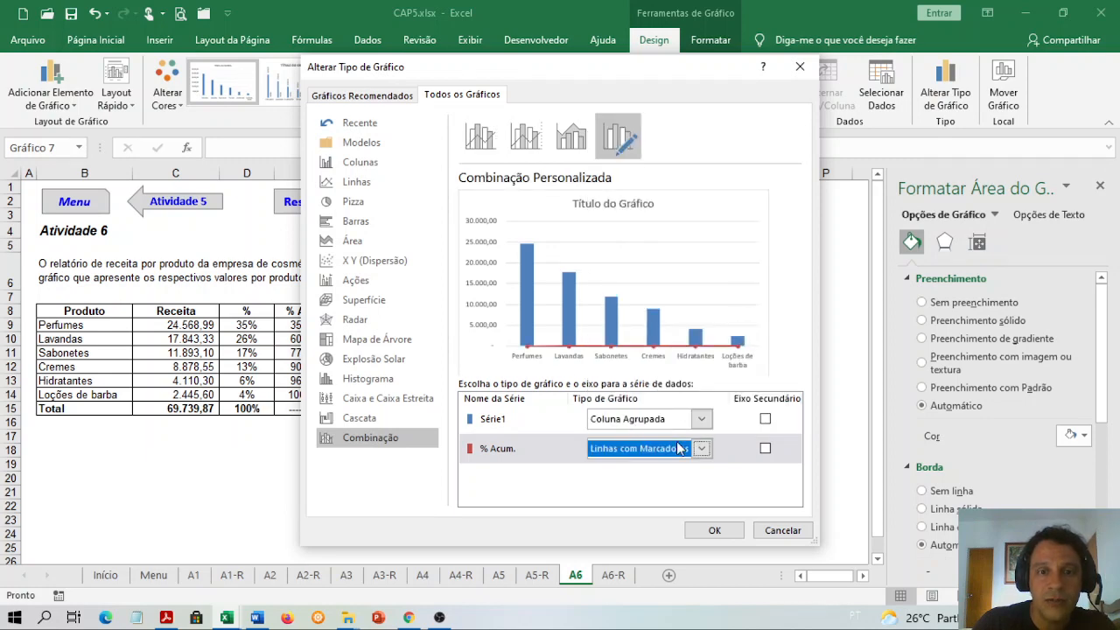
left_click(766, 448)
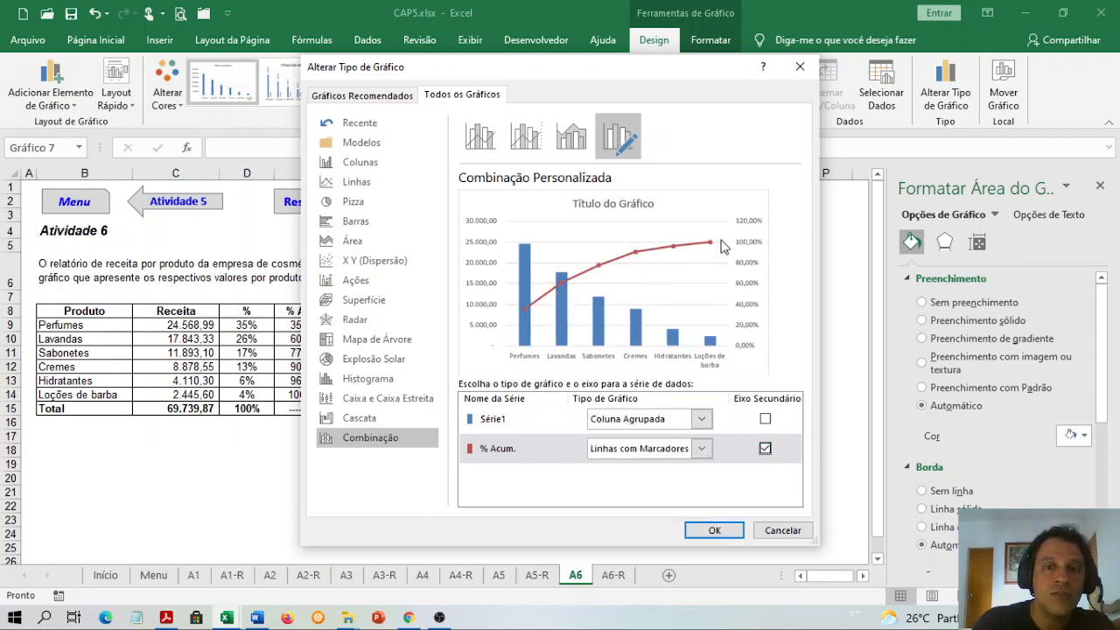
left_click(713, 531)
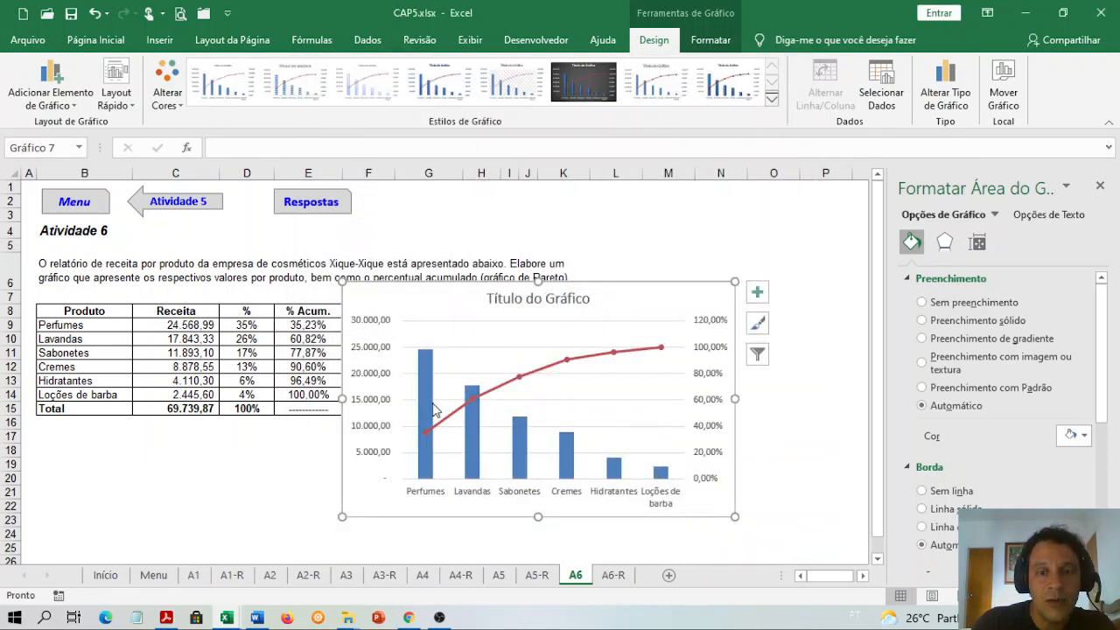
Step: Add data labels to the % Acum. line and position them above the points
left_click(588, 363)
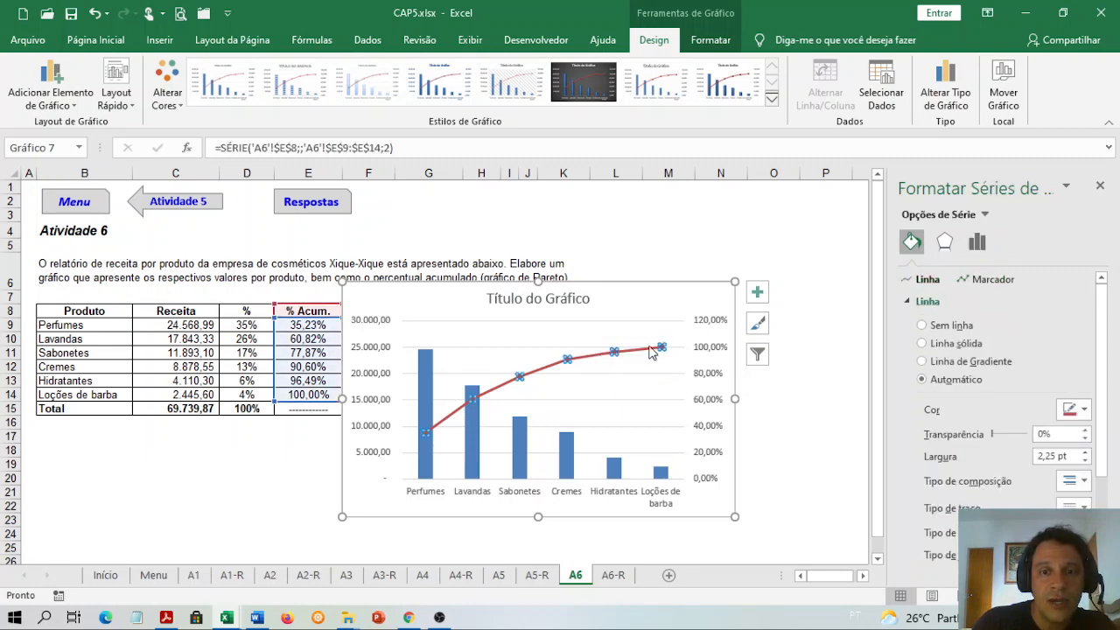
left_click(757, 297)
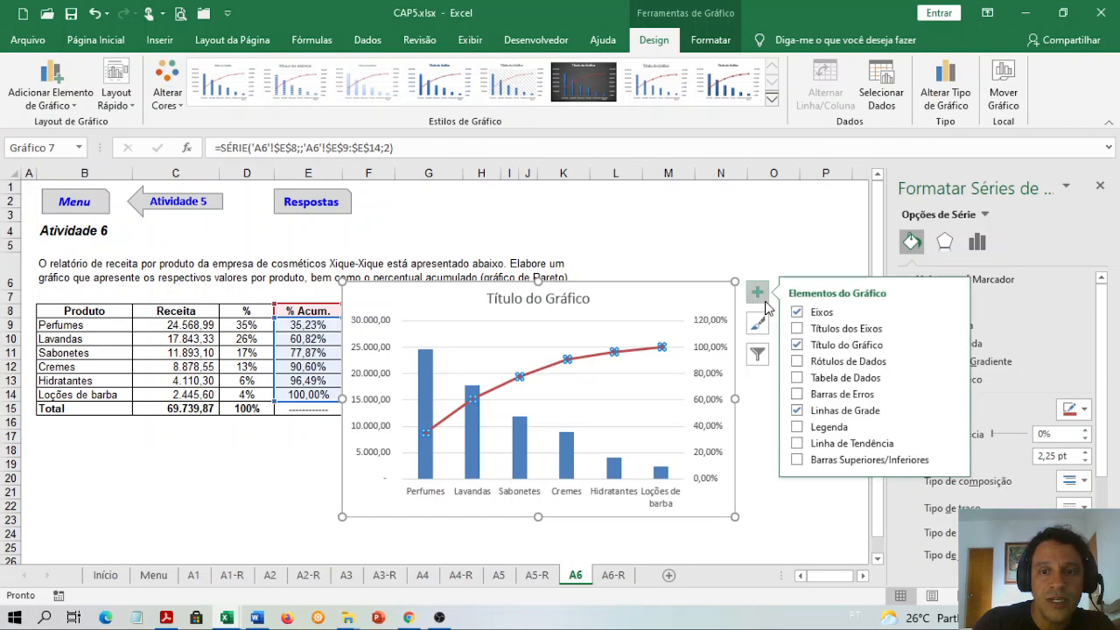
left_click(797, 362)
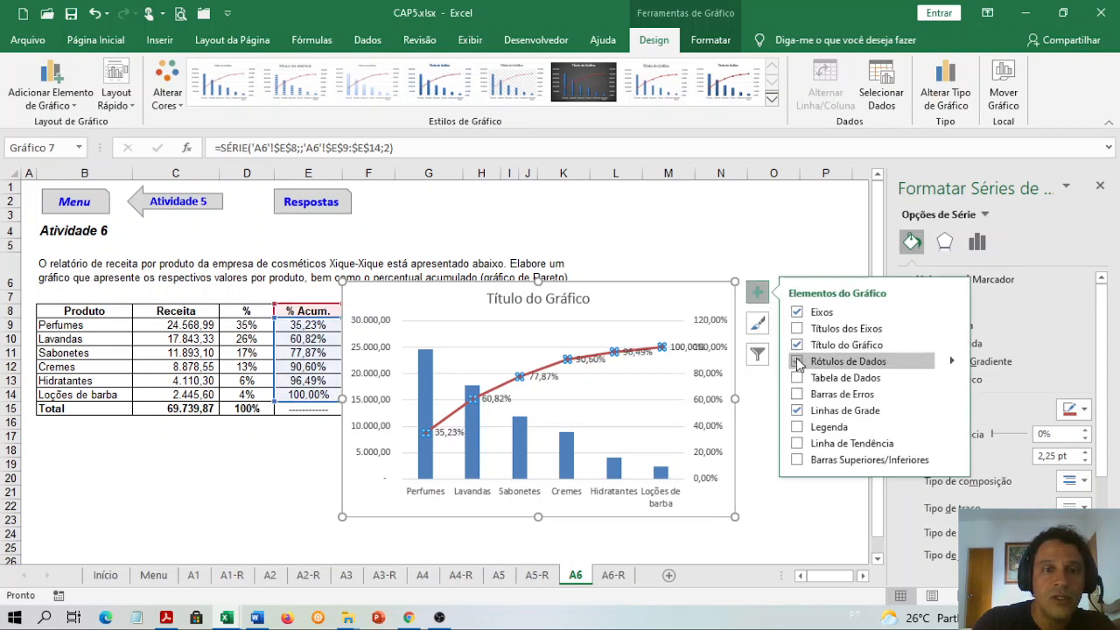
left_click(953, 361)
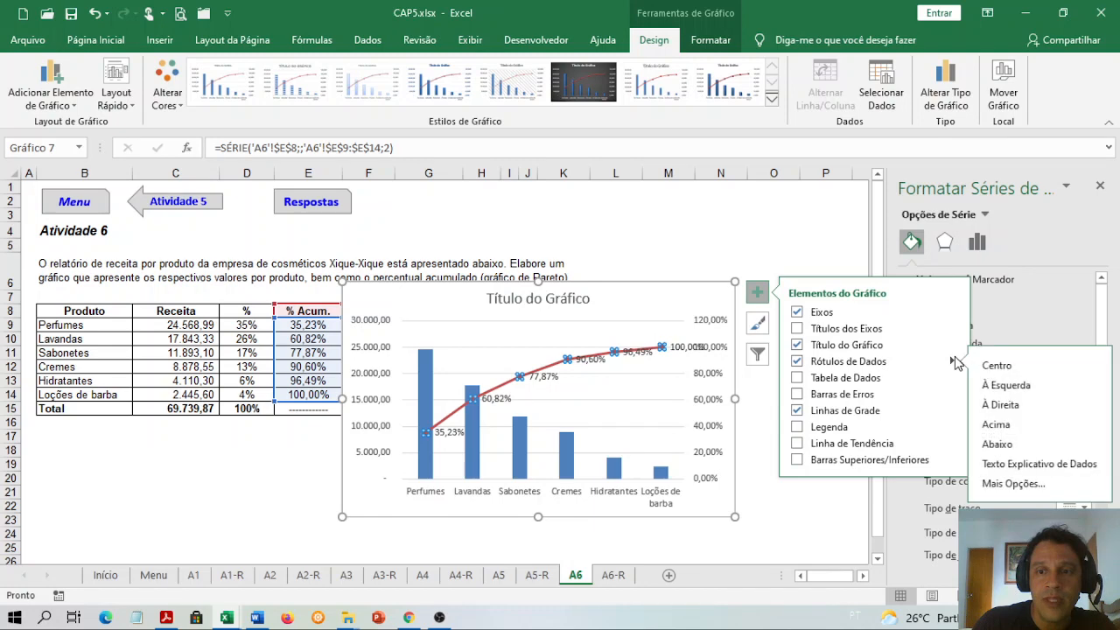
left_click(989, 424)
left_click(623, 374)
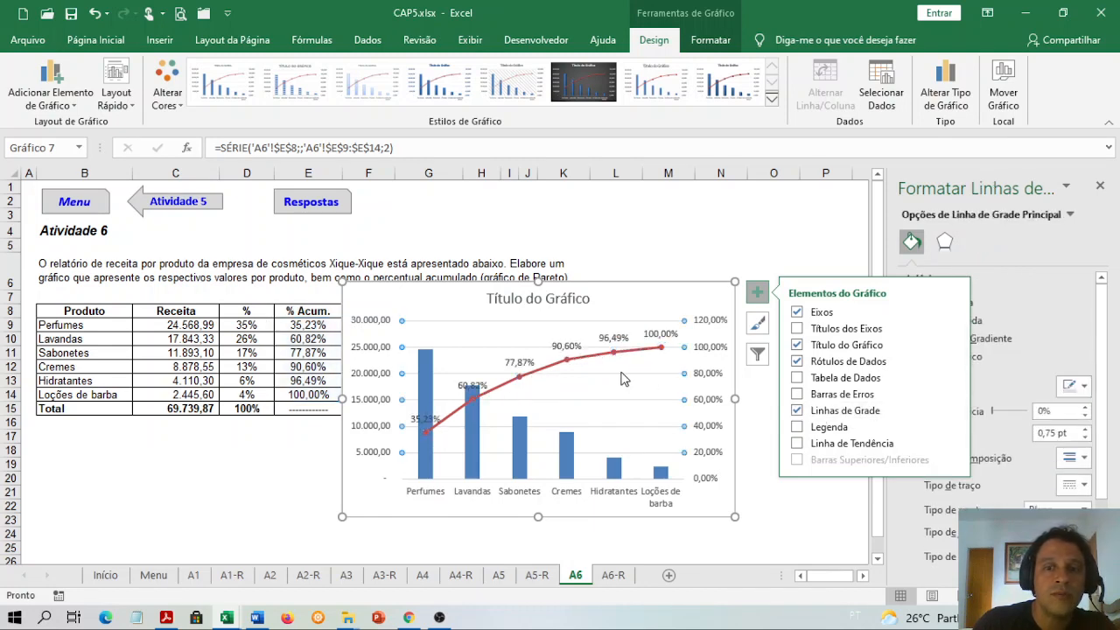
left_click(662, 254)
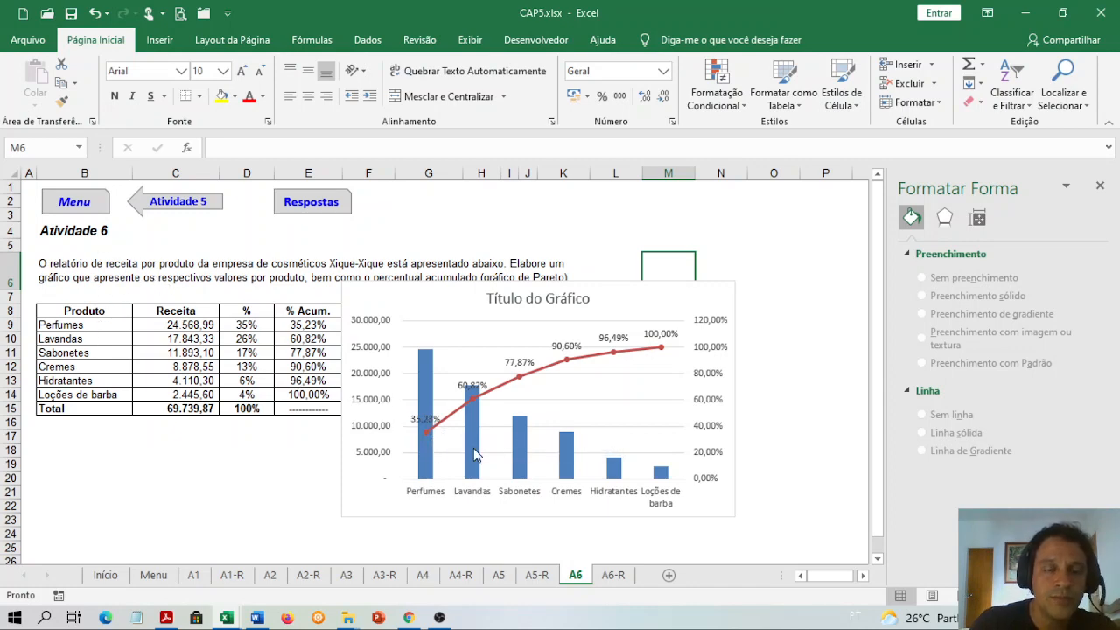
Step: Add axis titles to the combination chart
mouse_move(473, 447)
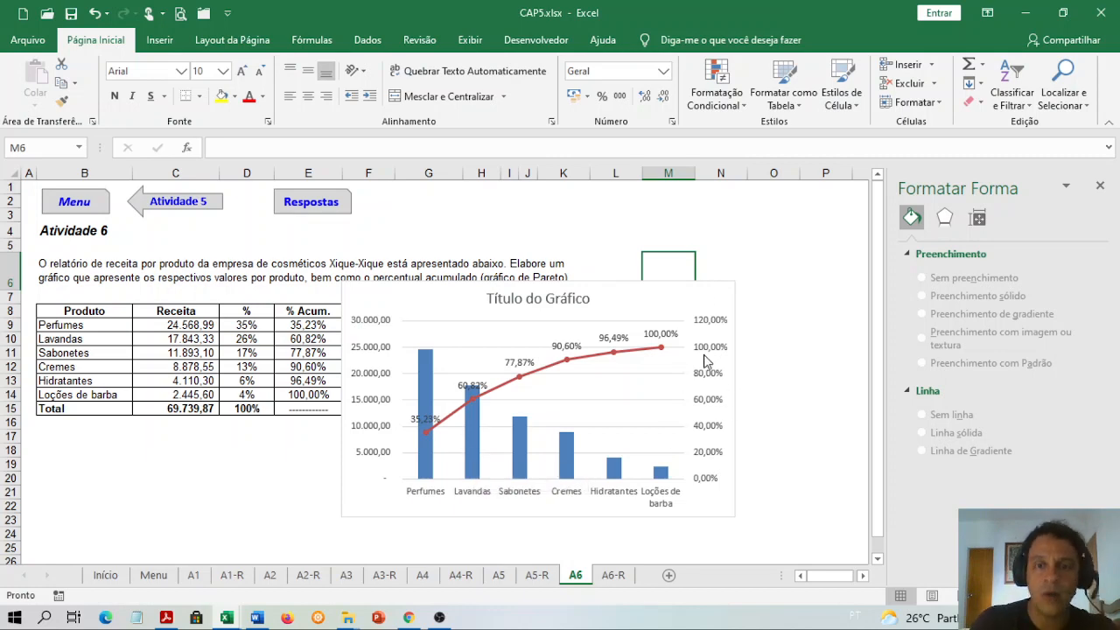
left_click(687, 290)
left_click(757, 294)
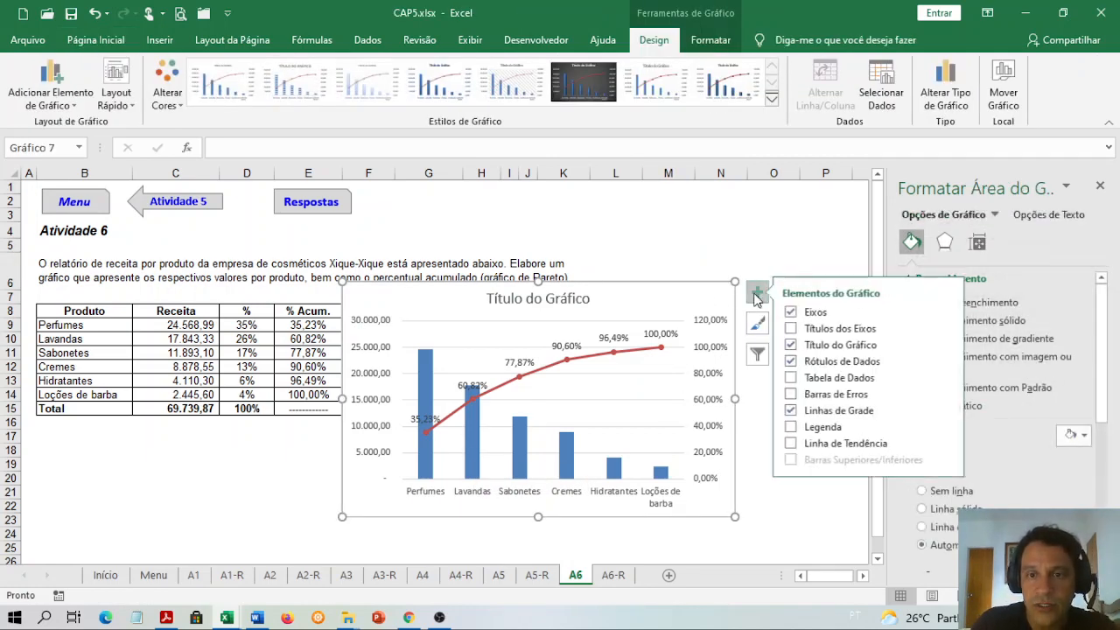
left_click(796, 329)
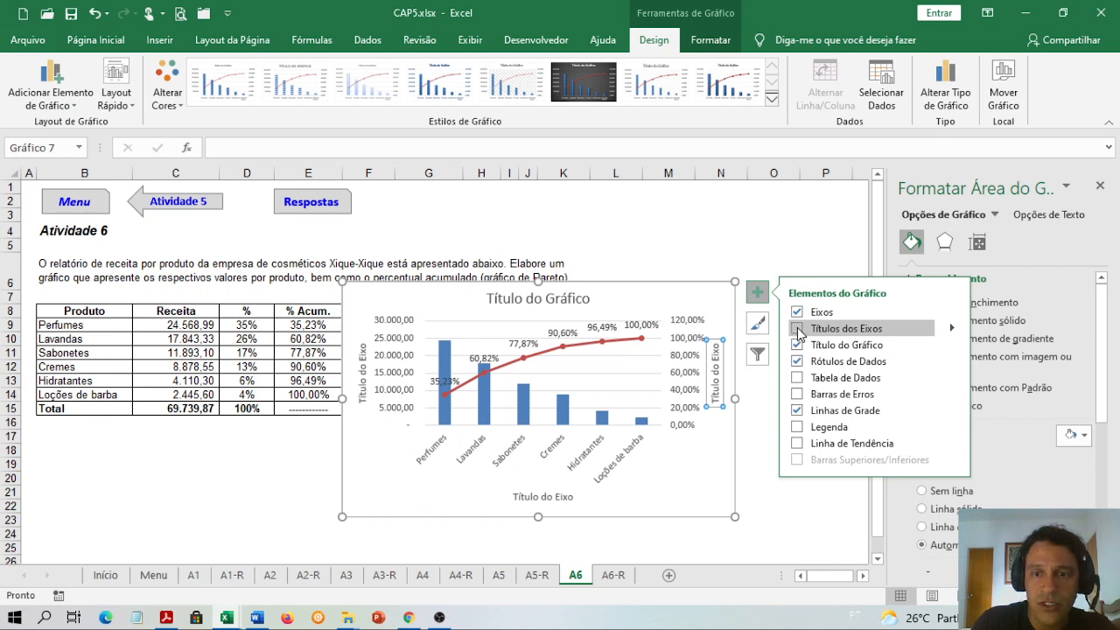
left_click(796, 328)
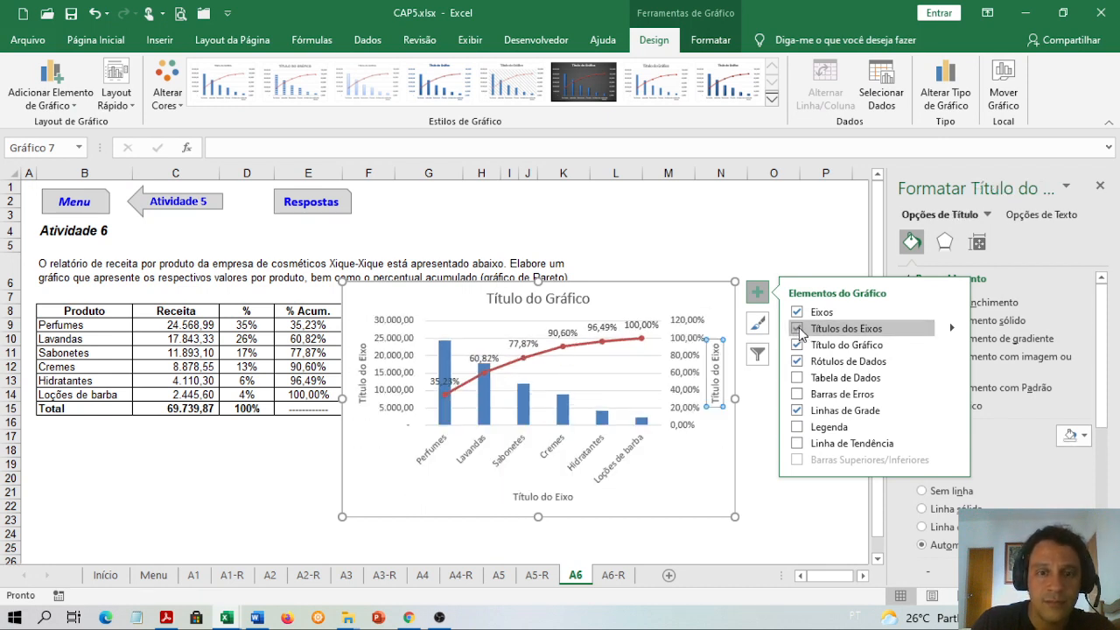
Step: Title the primary vertical axis of the chart "Reais"
left_click(365, 398)
left_click(363, 394)
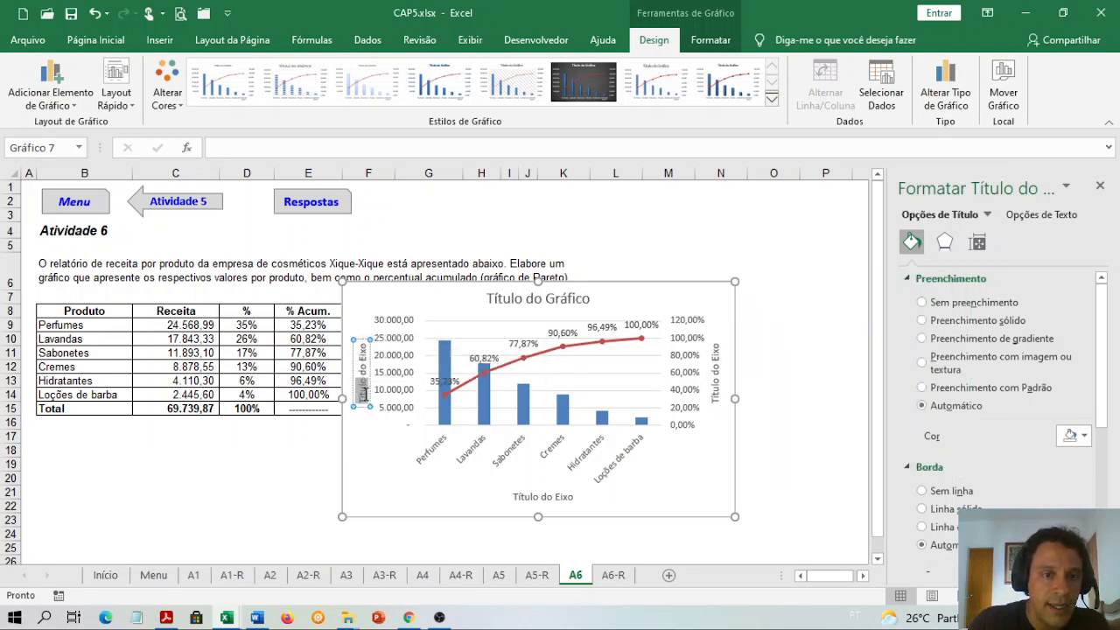
type("Re")
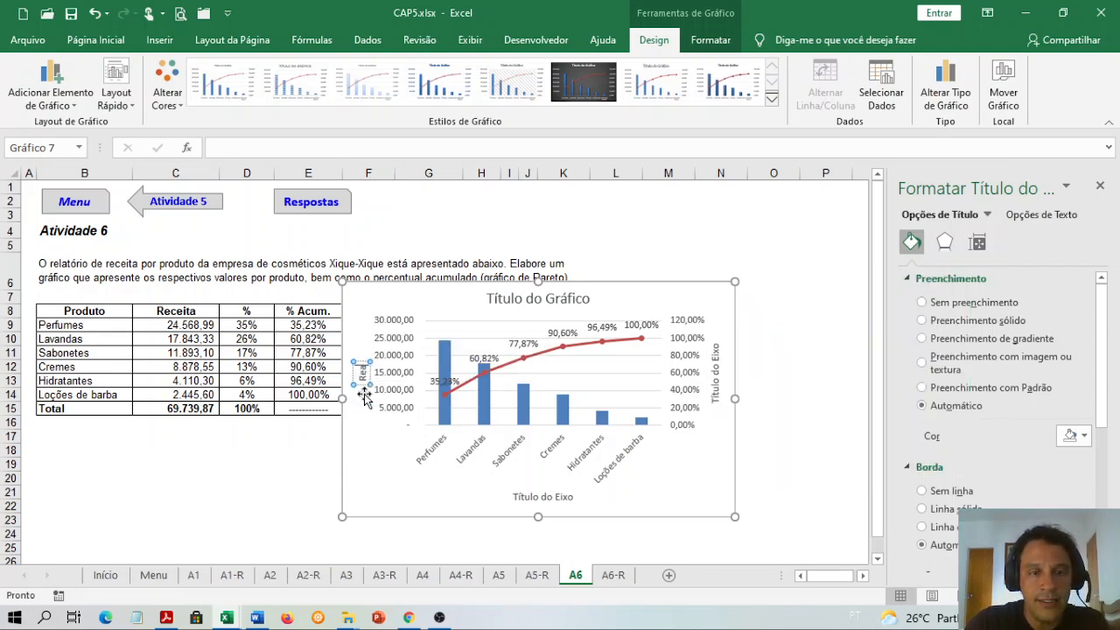
type("ais")
Step: Replace the placeholder title of the chart's secondary vertical axis with "% Acum"
left_click(716, 383)
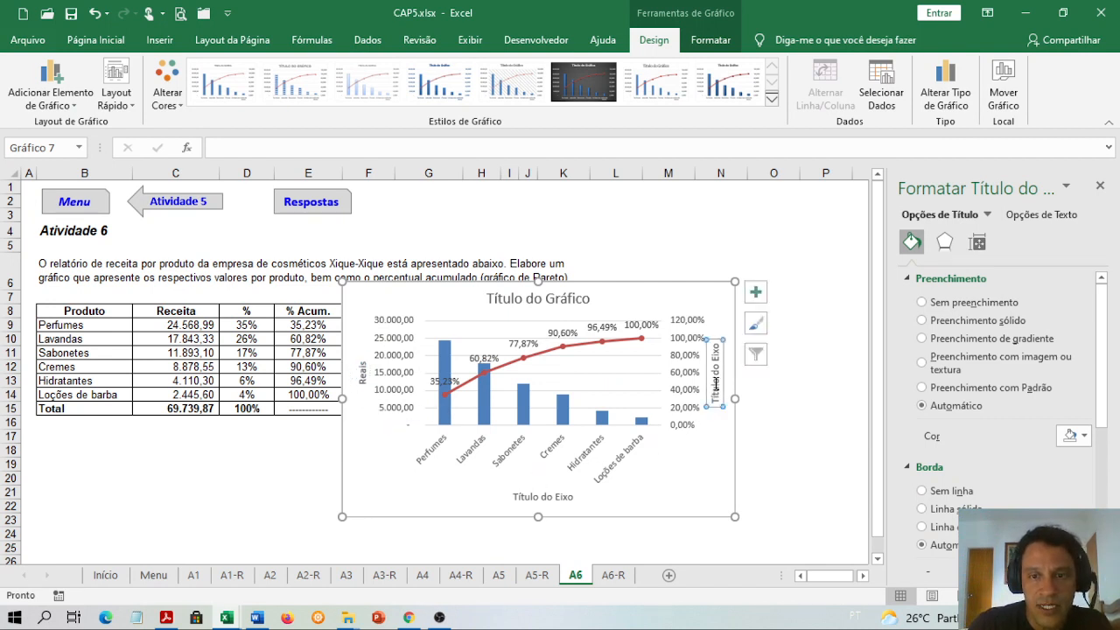
triple_click(715, 385)
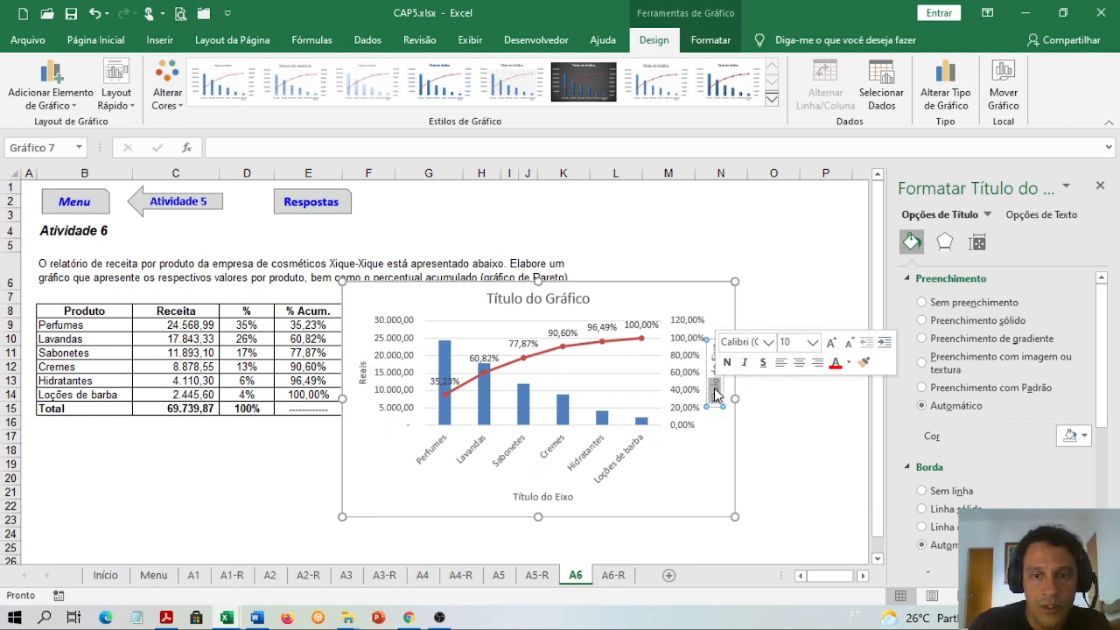
type("% Acum")
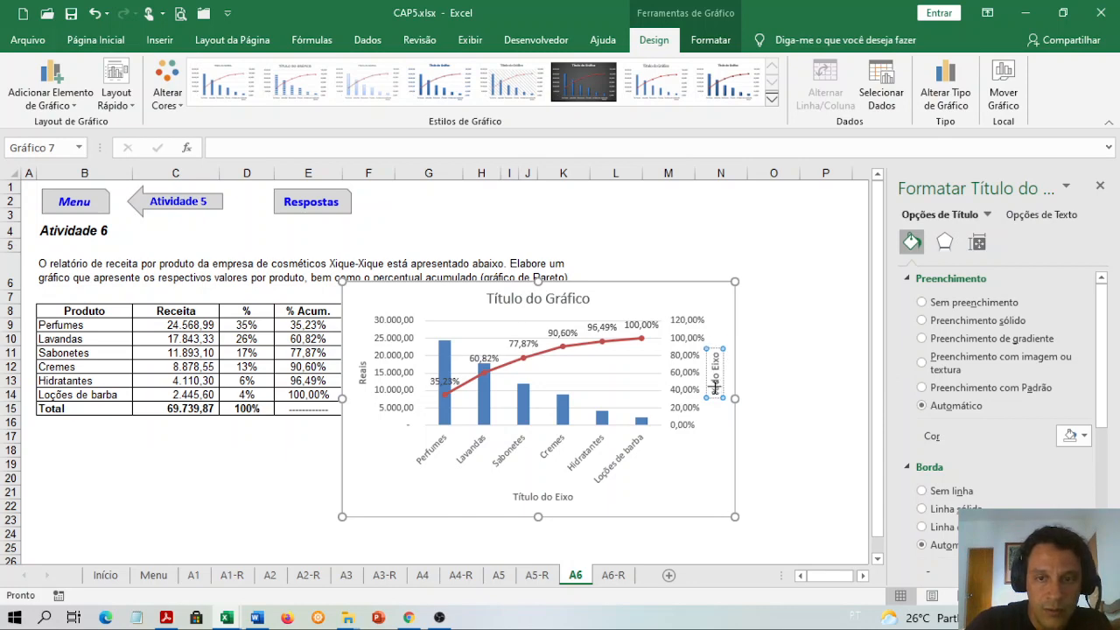
type("m")
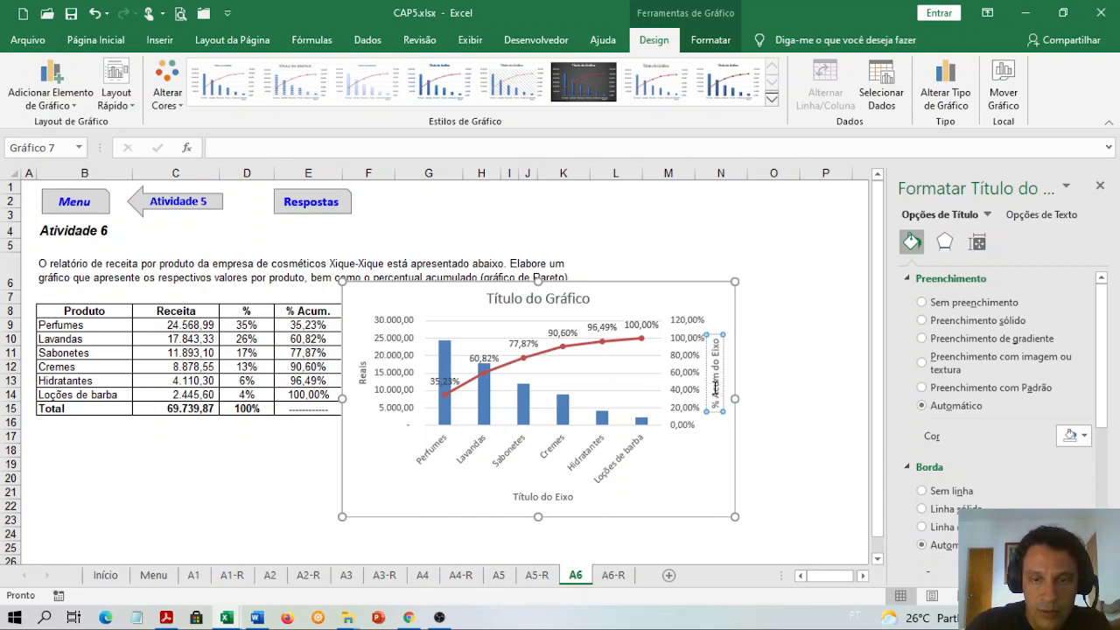